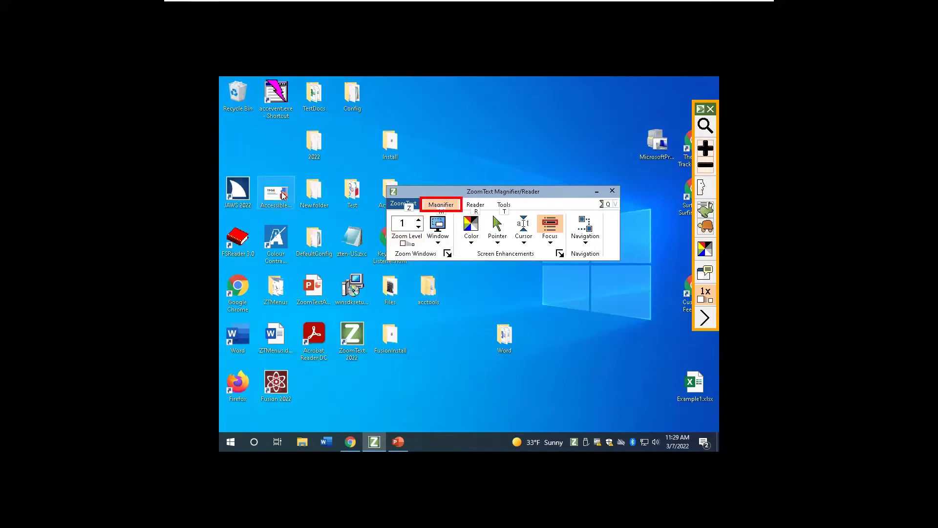
Minimize the ZoomText window and look at the Windows display projection options, closing them without choosing one.
left_click(544, 138)
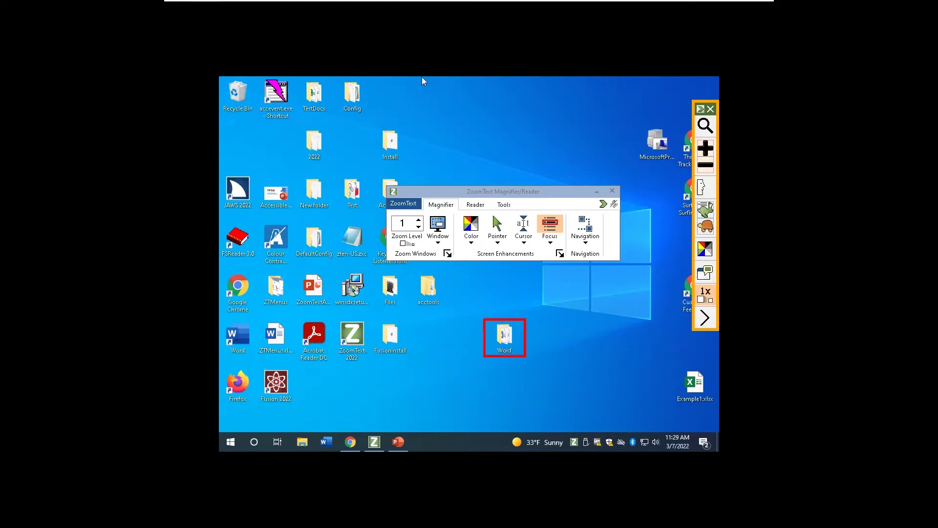
left_click(597, 192)
key("super+p")
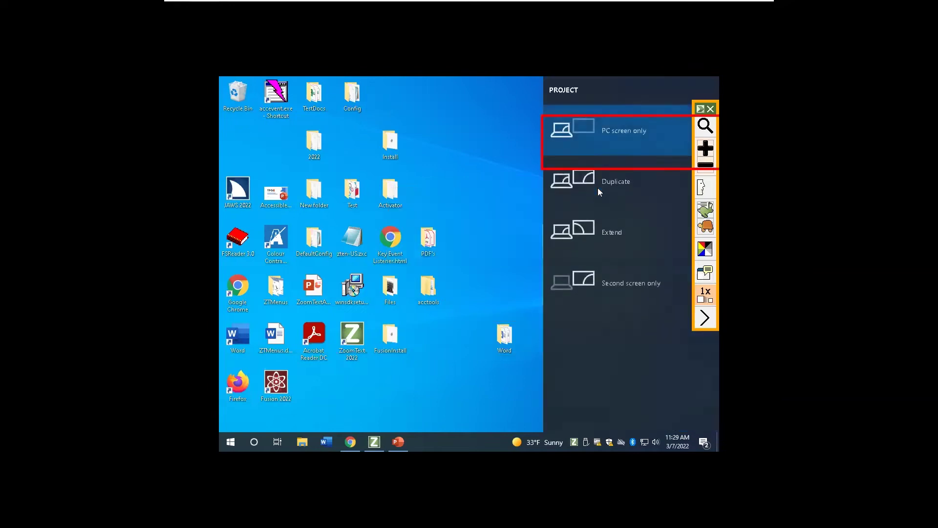
key("Escape")
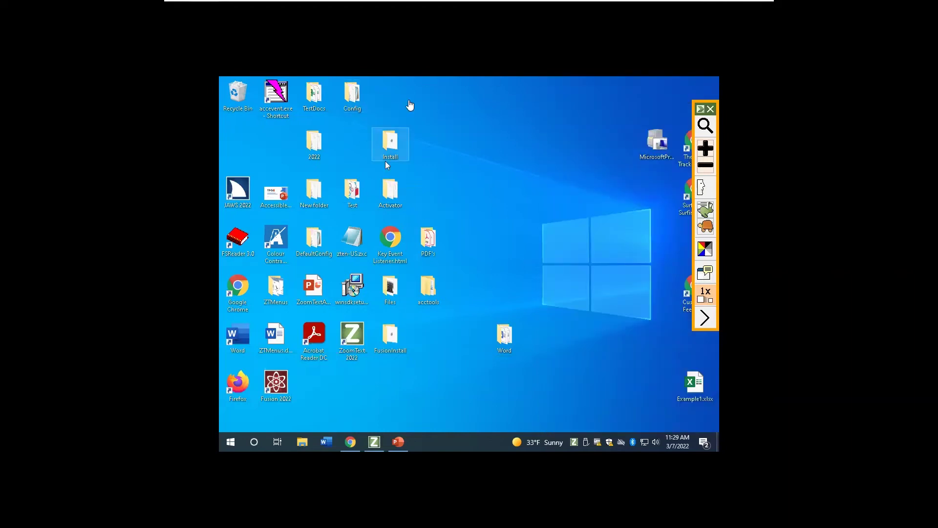
left_click(298, 7)
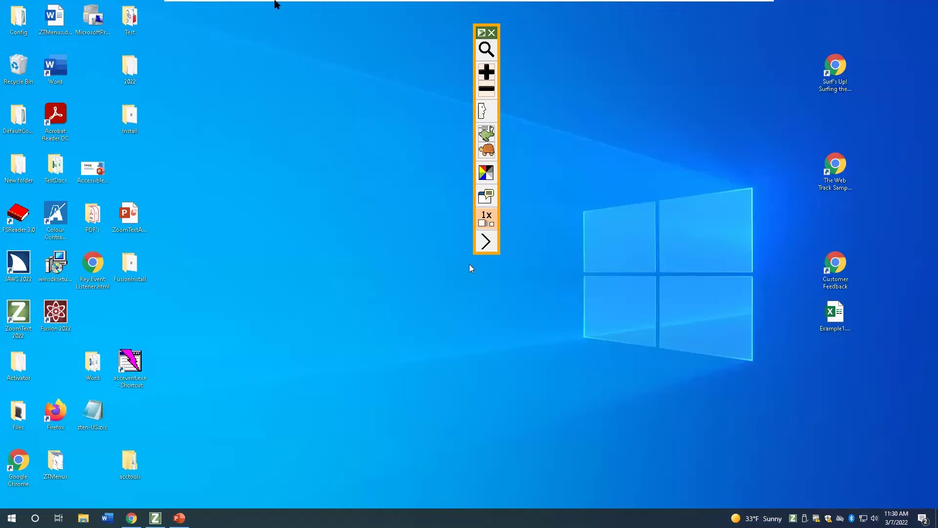
mouse_move(328, 2)
key("super+p")
key("Escape")
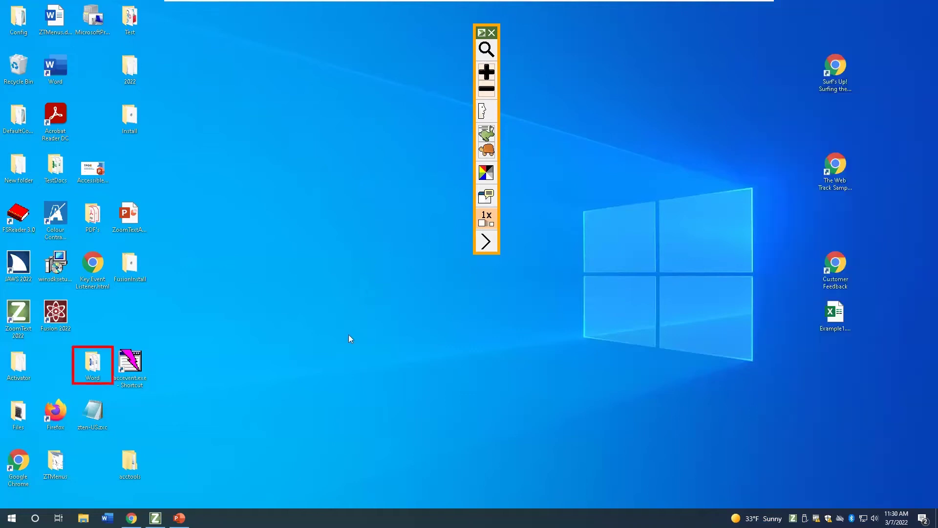
Restore the ZoomText window, place it over the upper part of the desktop, and hide the floating ZoomText toolbar.
left_click(158, 525)
left_click_drag(687, 228, 326, 85)
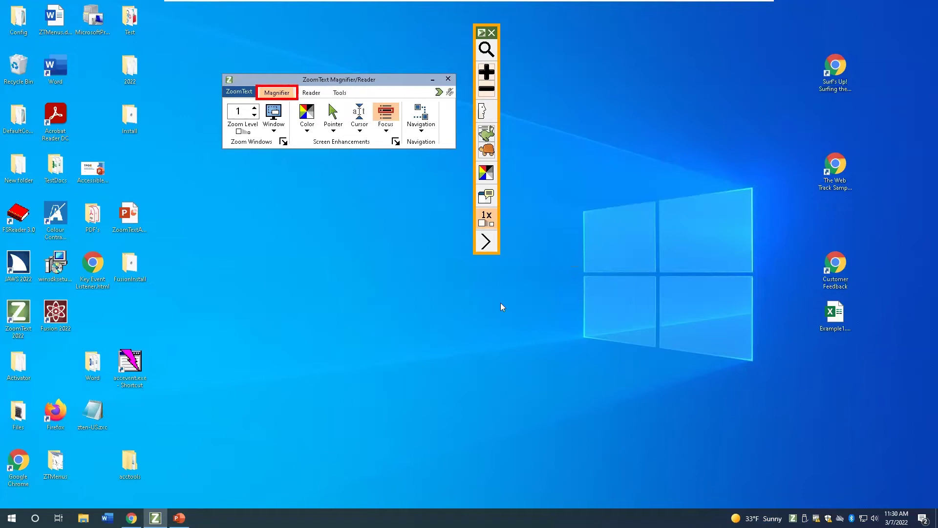
left_click(486, 49)
left_click(594, 33)
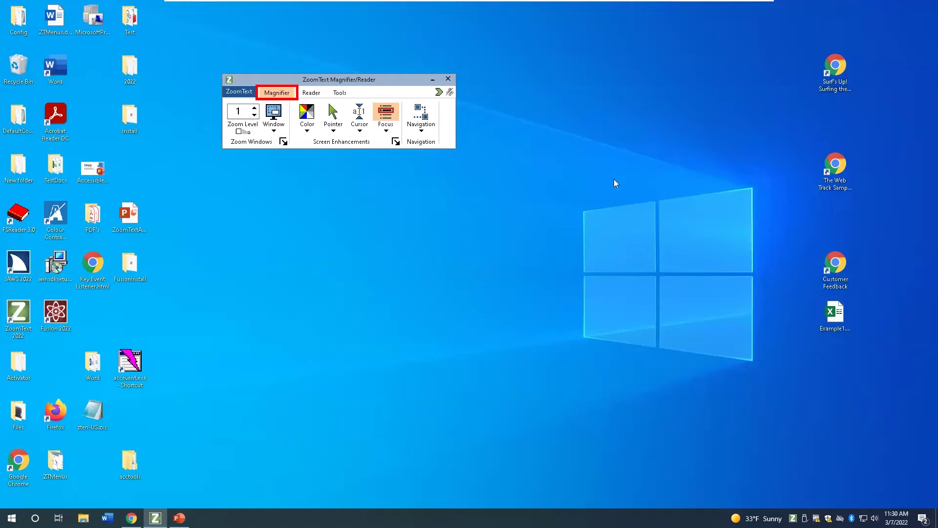
Step through the PC screen only, Duplicate and Extend projection modes and leave the list without applying any.
key("super+p")
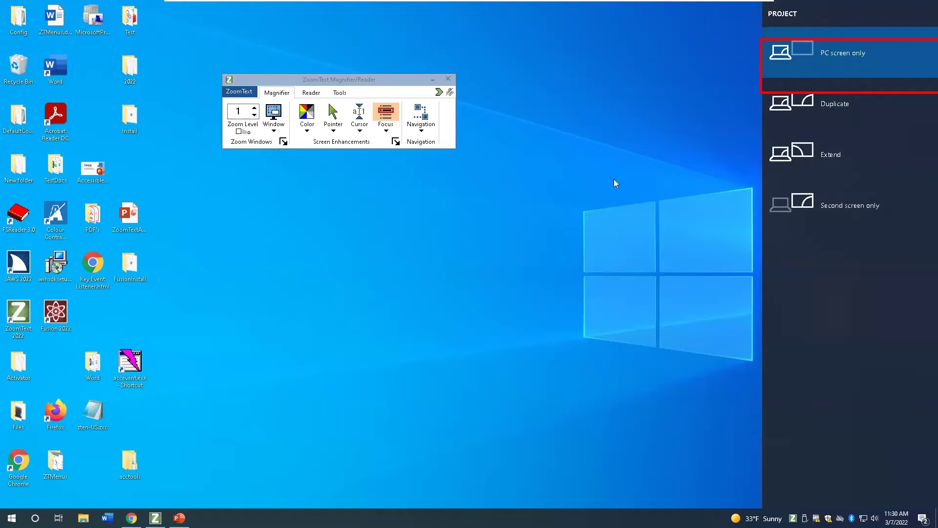
key("Down")
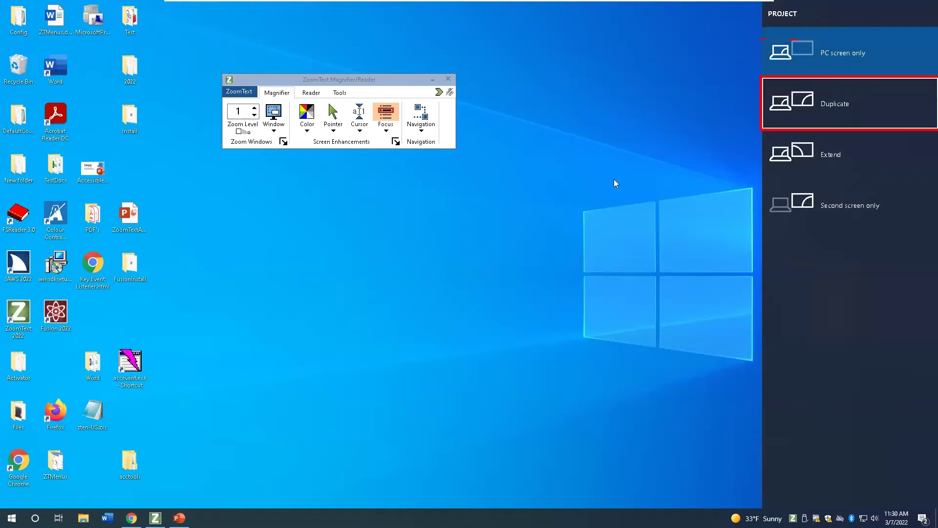
key("Down")
key("Up")
key("Down")
key("Up")
key("Down")
key("Up")
key("Down")
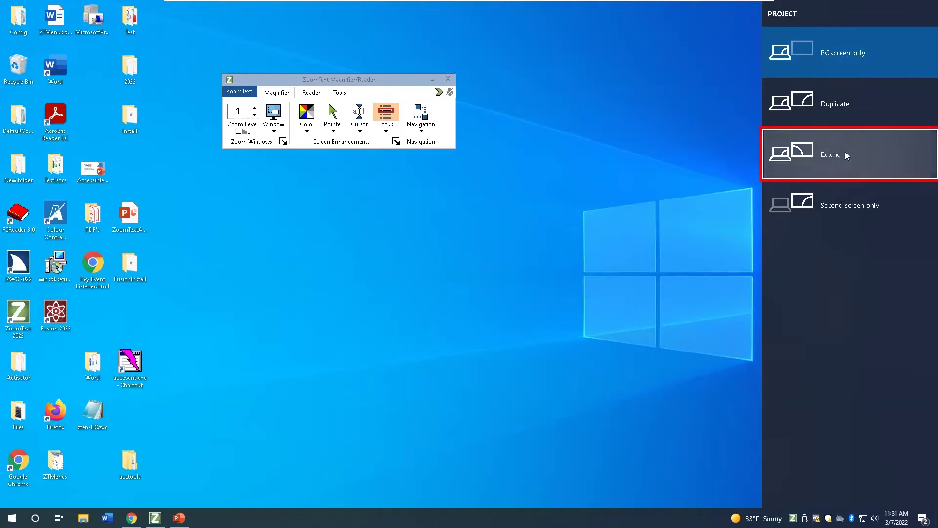
key("Escape")
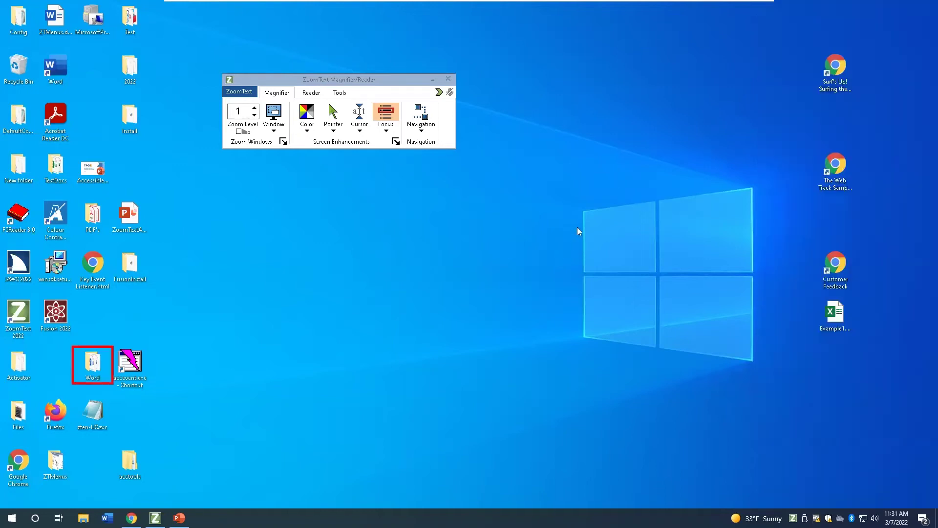
mouse_move(329, 4)
left_click(297, 6)
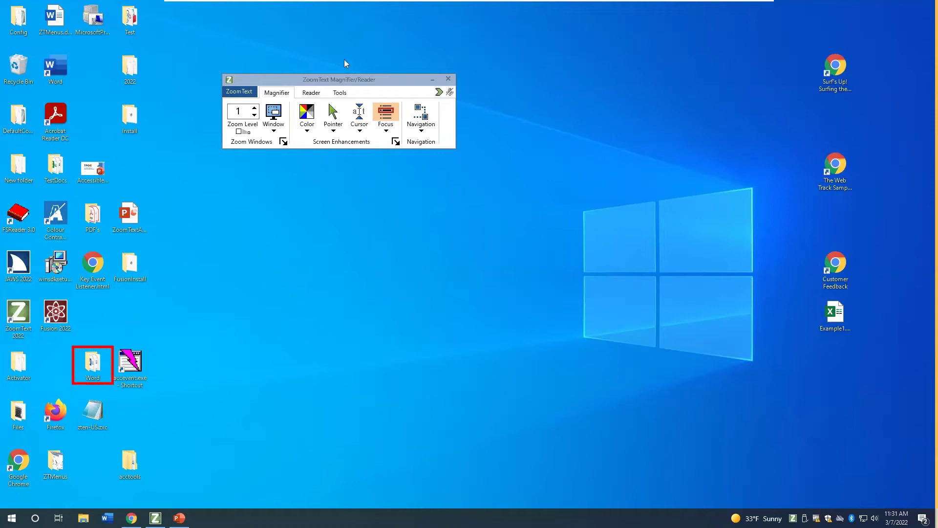
Raise the ZoomText zoom level to 1.8.
left_click(253, 108)
left_click(253, 109)
left_click(254, 108)
left_click(253, 109)
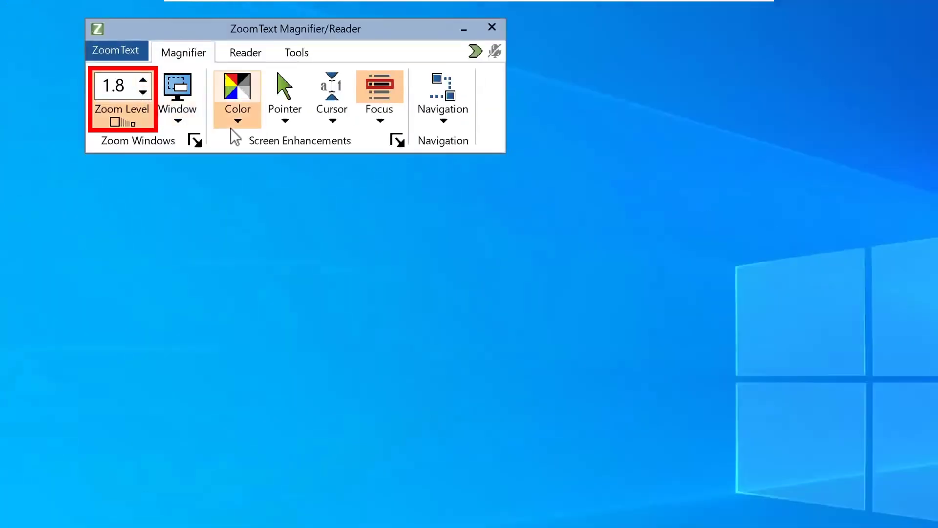
left_click(184, 125)
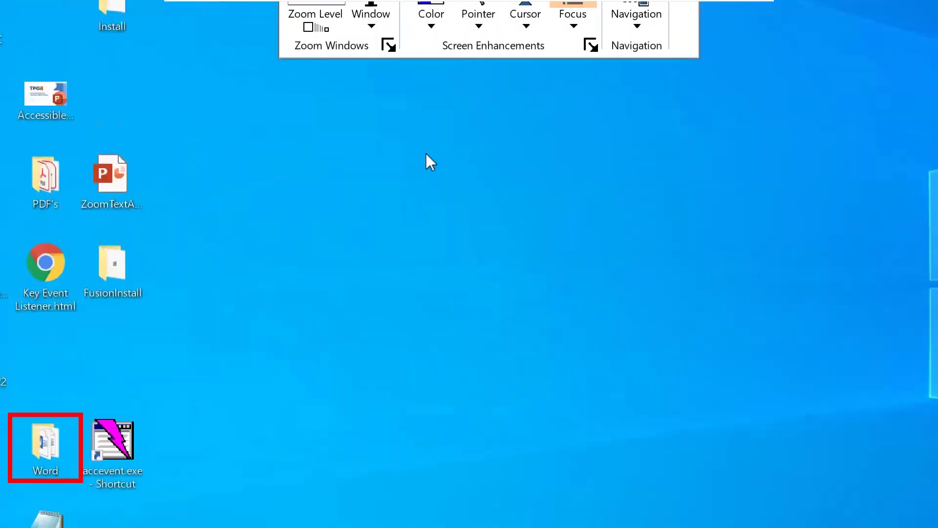
Lower the ZoomText zoom level to 1.
key("Caps_Lock+Down")
key("Caps_Lock+Down")
key("Caps_Lock+Down")
key("Caps_Lock+Down")
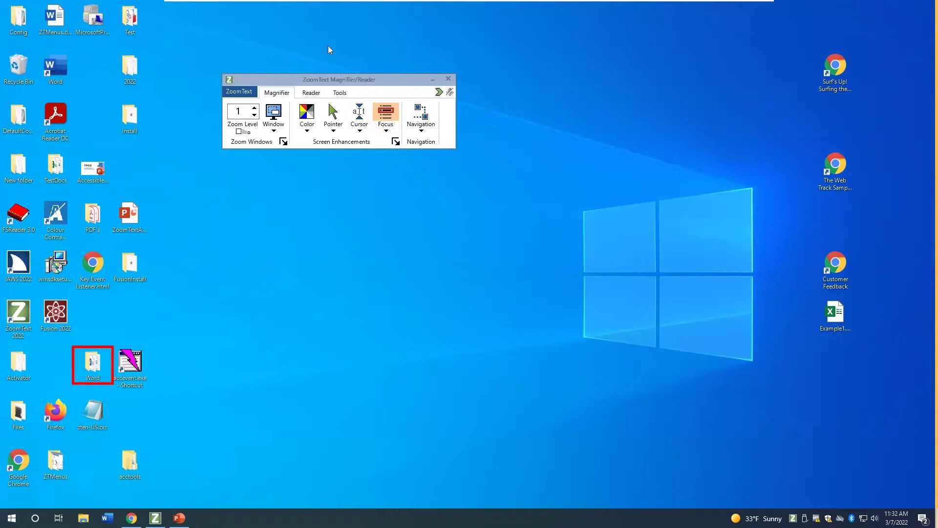
Shift the ZoomText window slightly to the right on the desktop and set its zoom level to 1.4.
left_click_drag(316, 80, 374, 80)
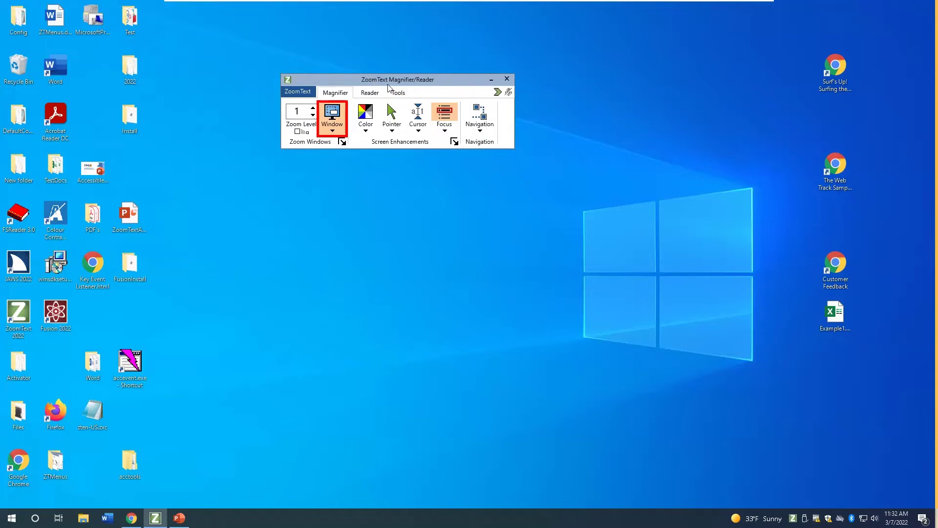
left_click(313, 108)
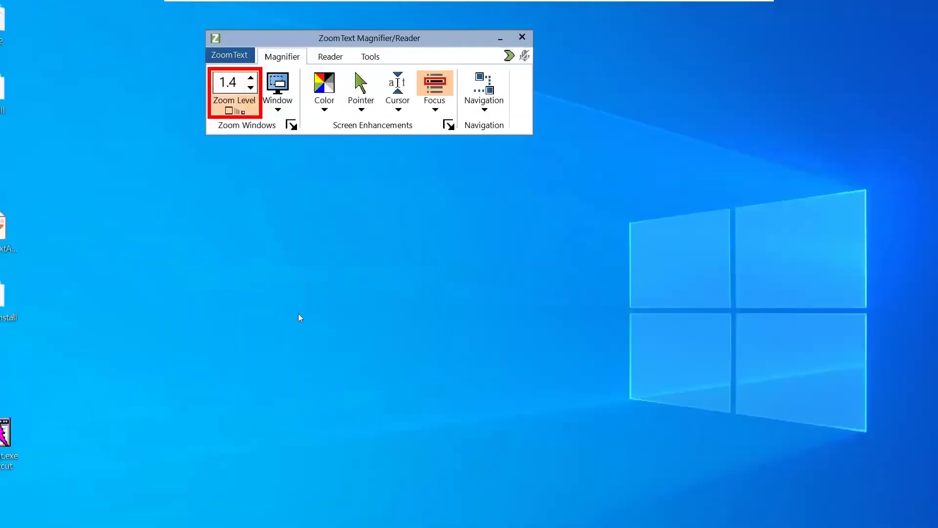
Open the Windows display settings from the desktop.
right_click(396, 263)
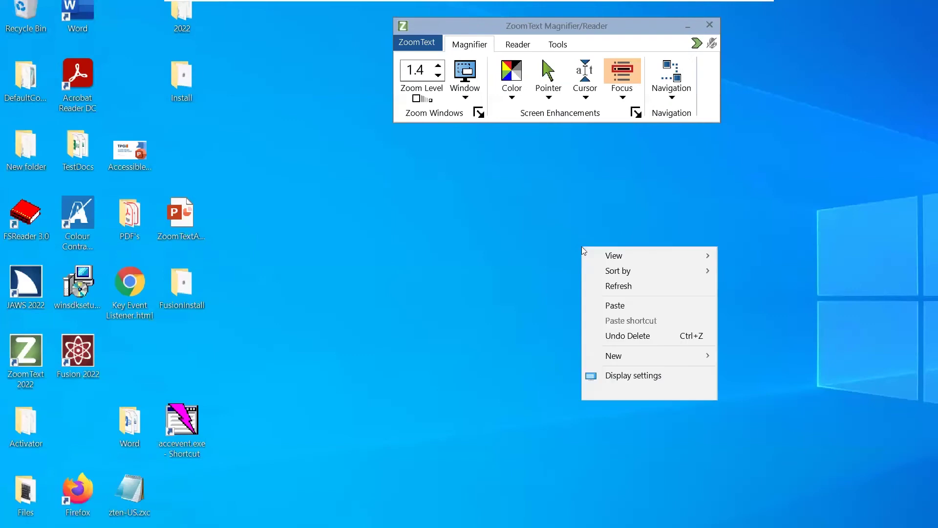
left_click(641, 389)
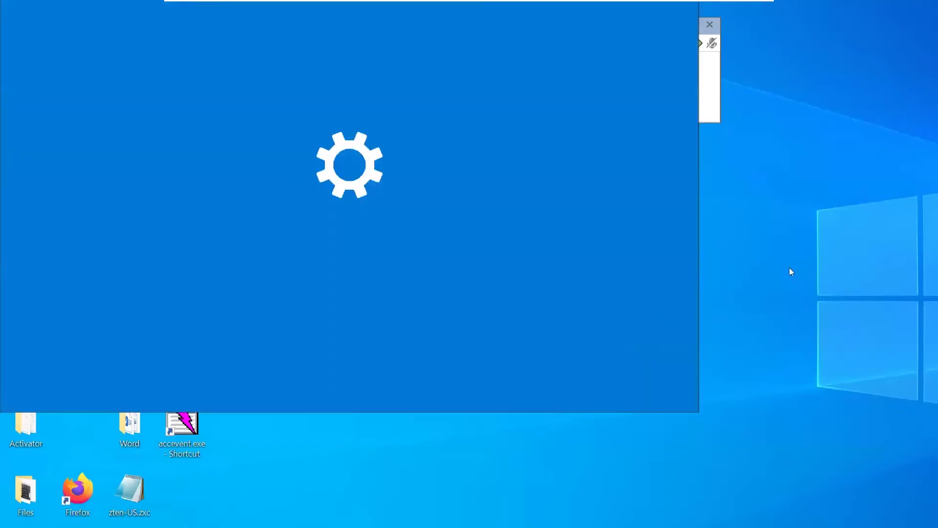
right_click(792, 253)
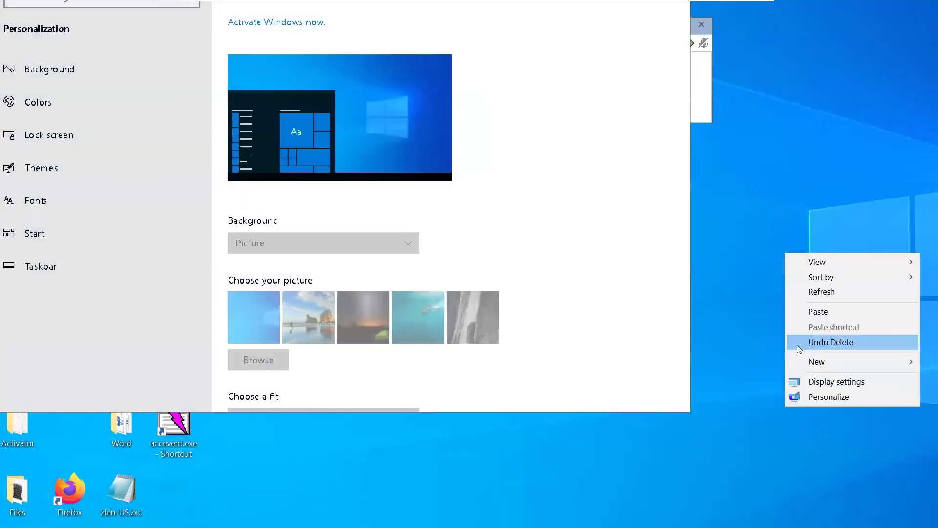
left_click(825, 381)
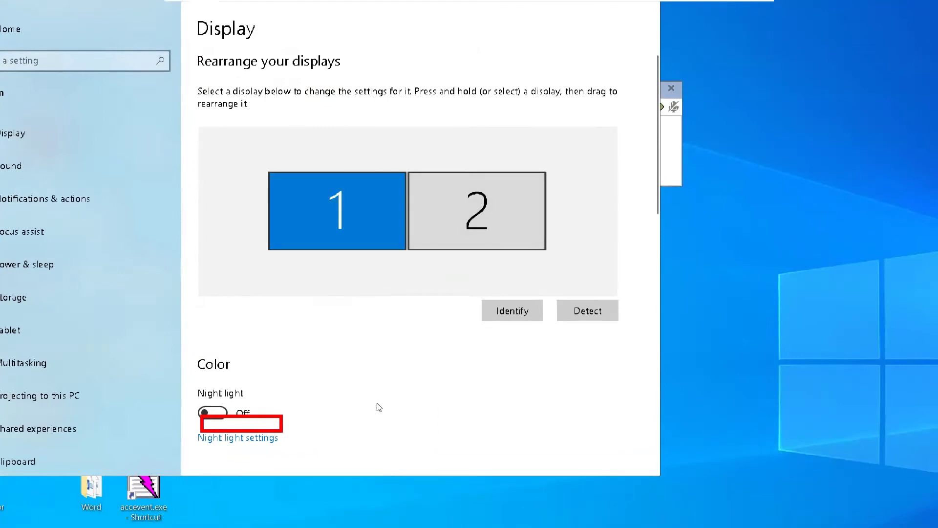
Review the arrangement, scaling, resolution and multiple-display settings of displays 1 and 2, and close the settings.
scroll(378, 407, "down", 3)
scroll(379, 406, "down", 3)
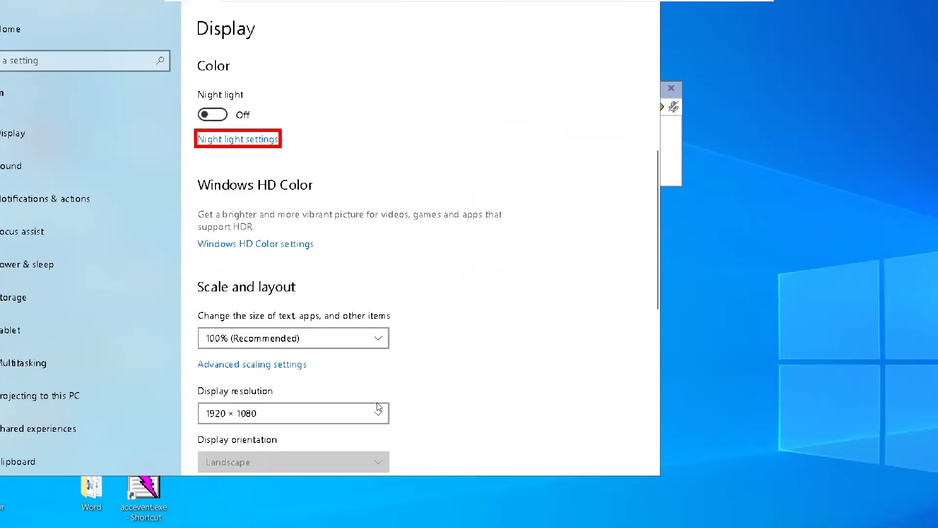
scroll(391, 326, "down", 3)
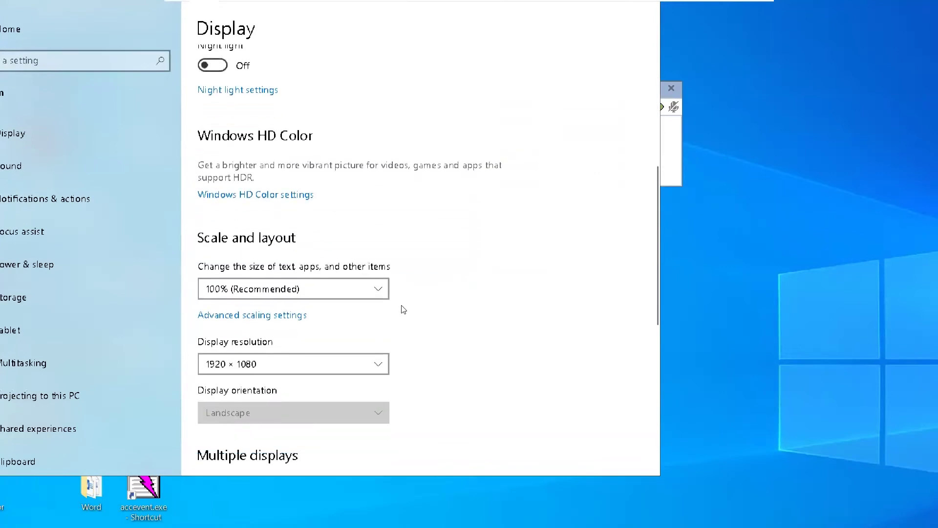
scroll(402, 310, "up", 10)
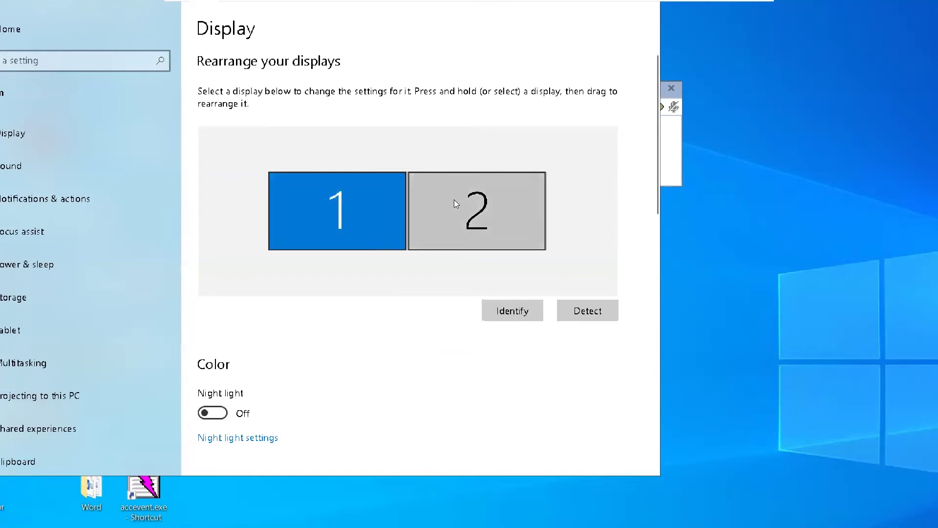
left_click(497, 226)
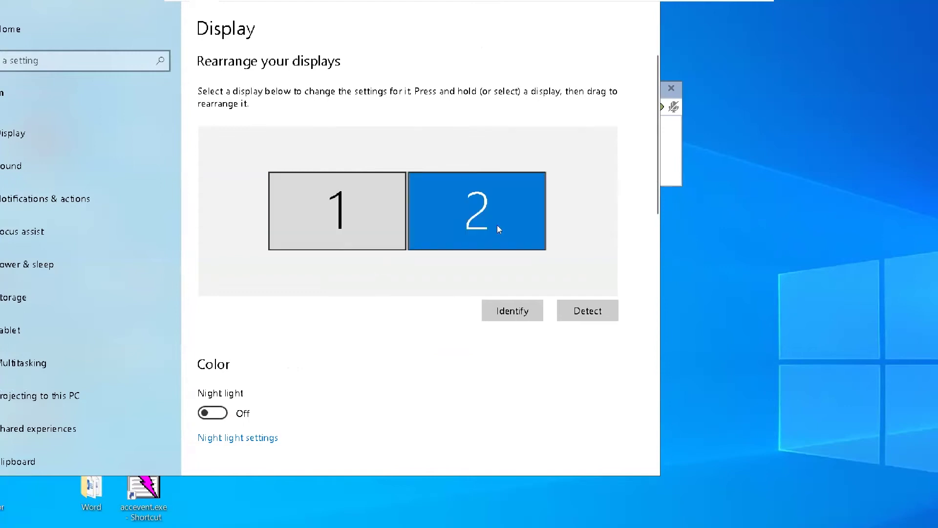
left_click(353, 225)
scroll(368, 350, "down", 10)
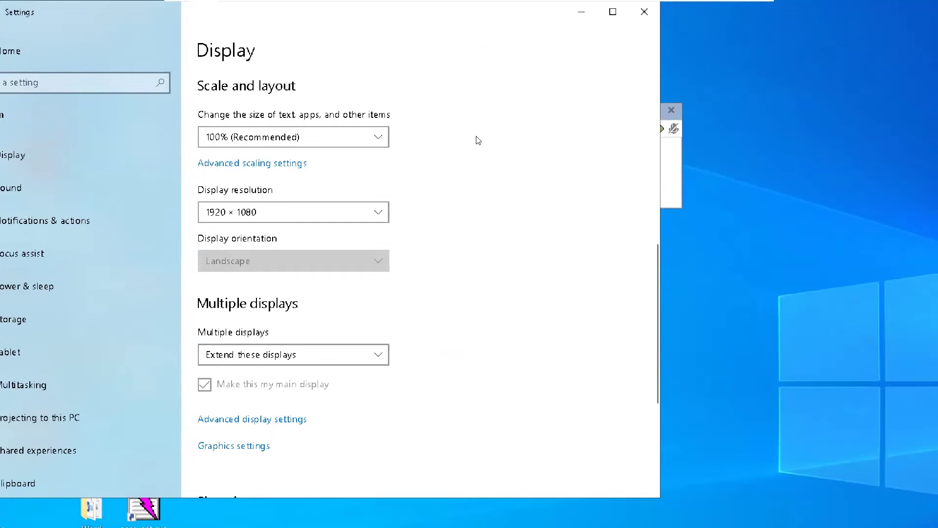
scroll(478, 140, "up", 6)
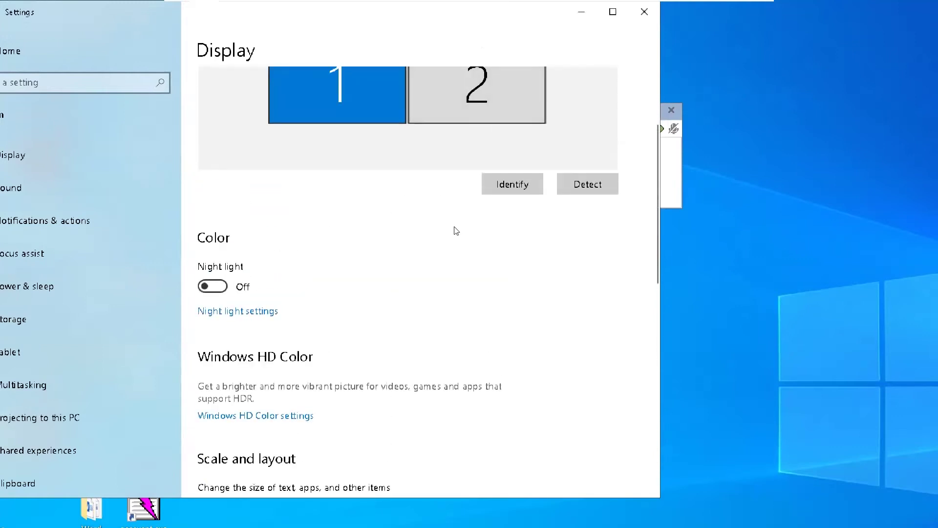
scroll(507, 337, "down", 4)
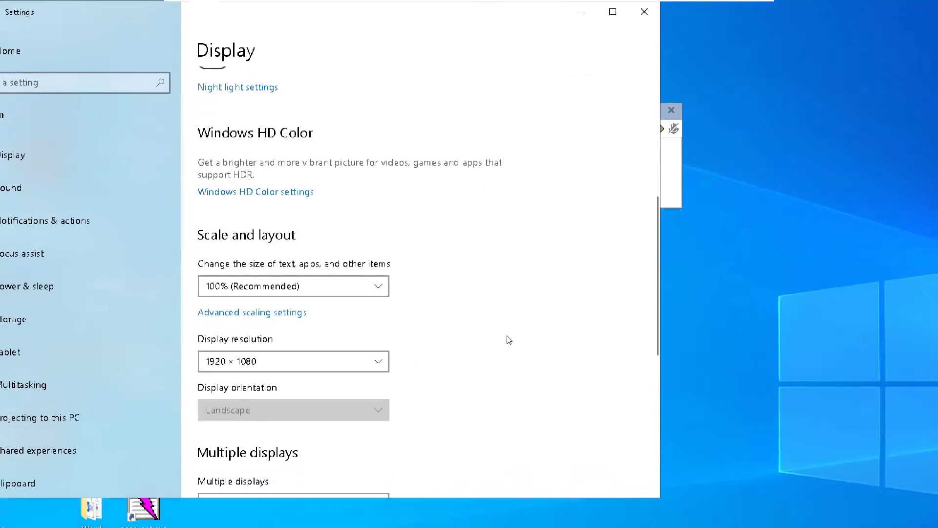
scroll(508, 339, "up", 5)
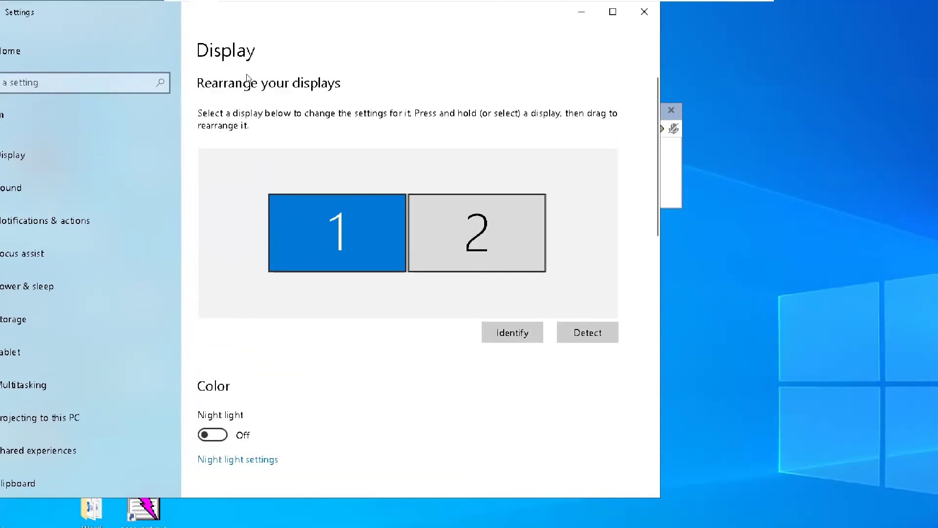
left_click(645, 12)
right_click(602, 334)
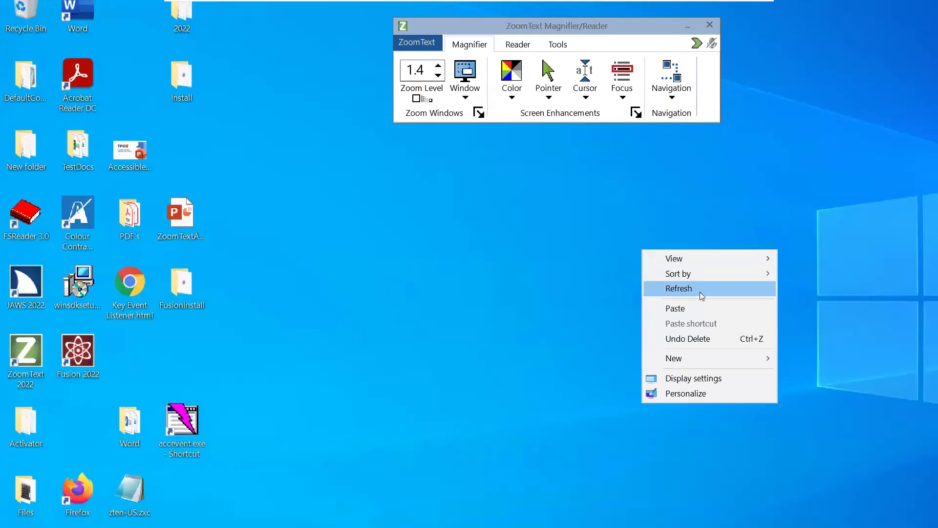
left_click(587, 209)
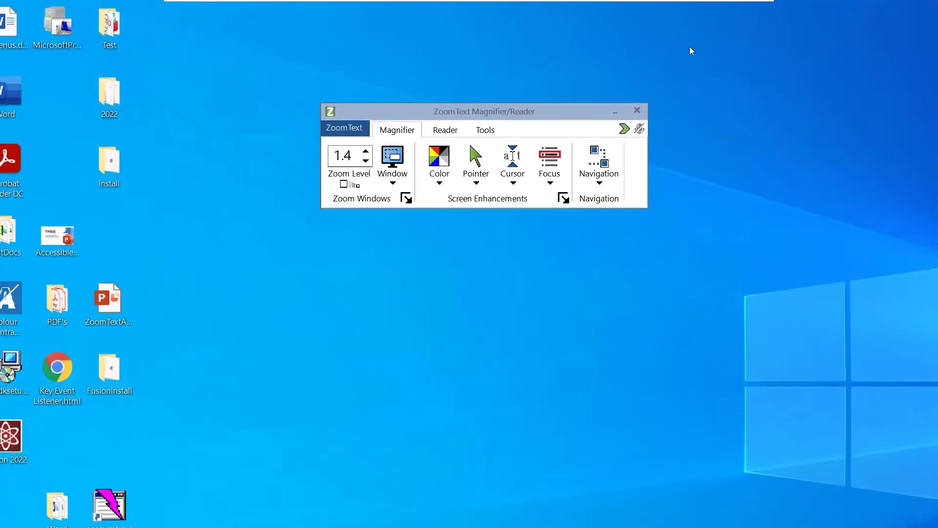
Set the ZoomText zoom window type for multiple monitors to Span.
left_click(459, 109)
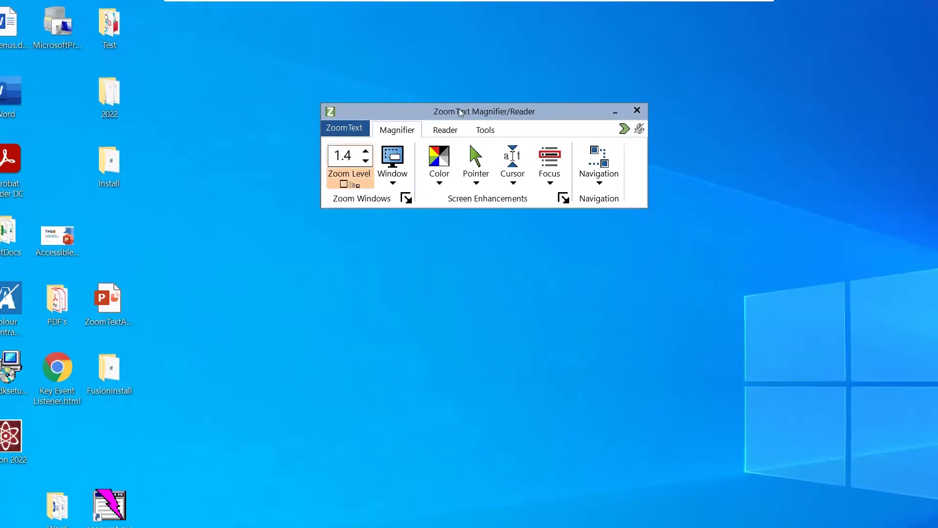
left_click(400, 189)
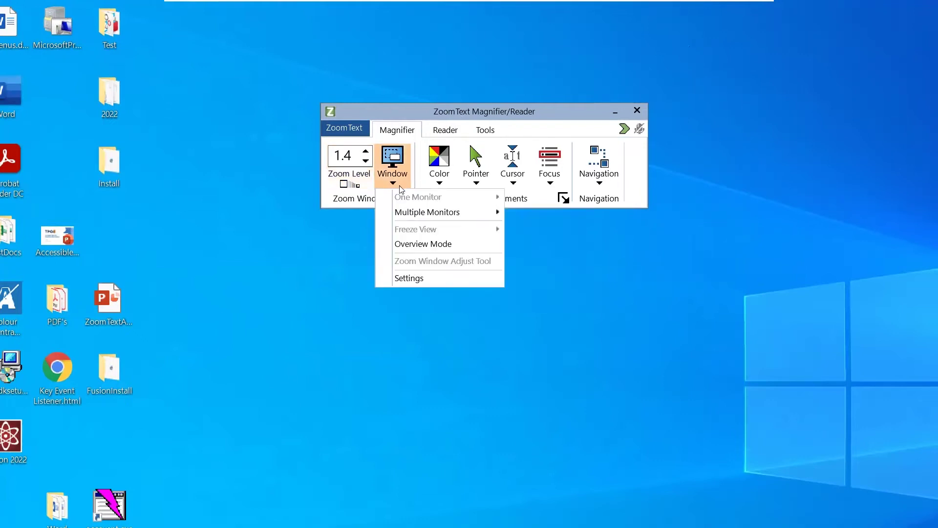
mouse_move(405, 209)
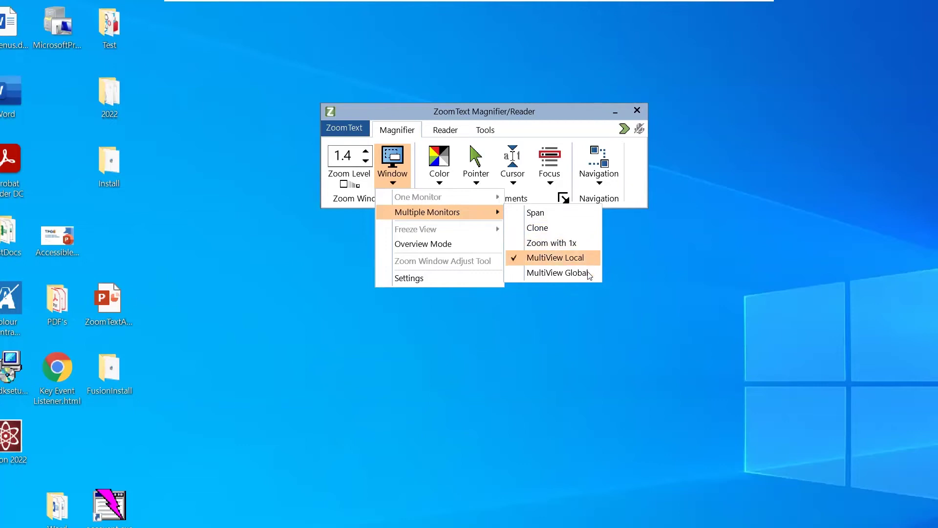
left_click(567, 219)
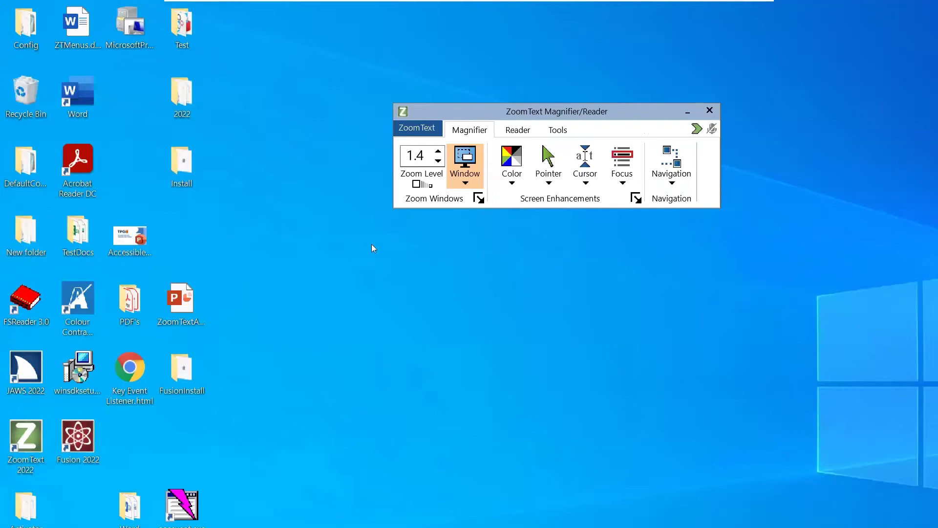
Set the ZoomText multiple-monitor zoom window type to Clone and raise the zoom level to 1.6.
left_click(465, 184)
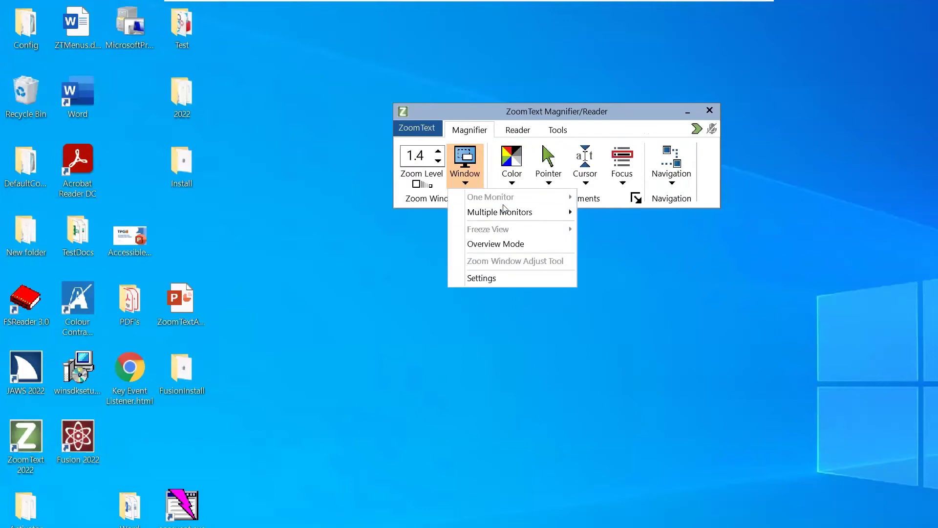
mouse_move(503, 206)
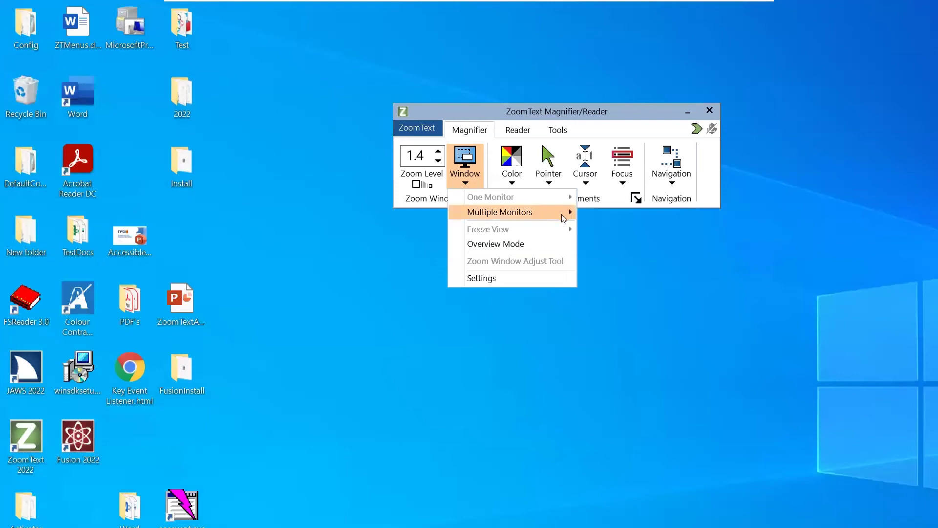
mouse_move(563, 215)
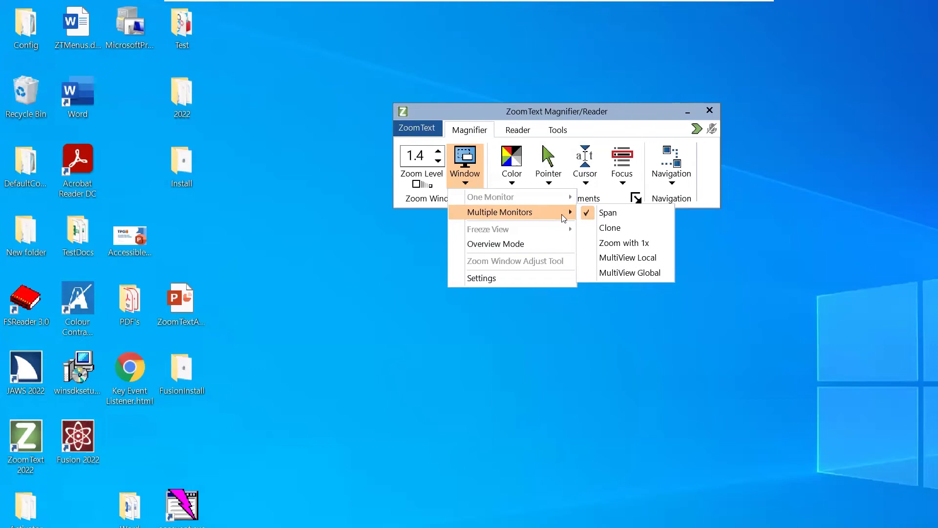
left_click(627, 232)
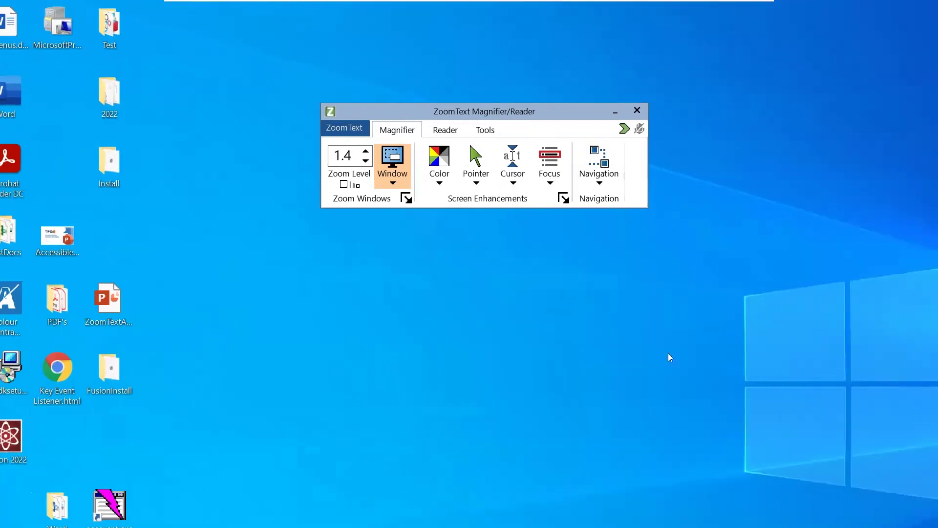
left_click(366, 152)
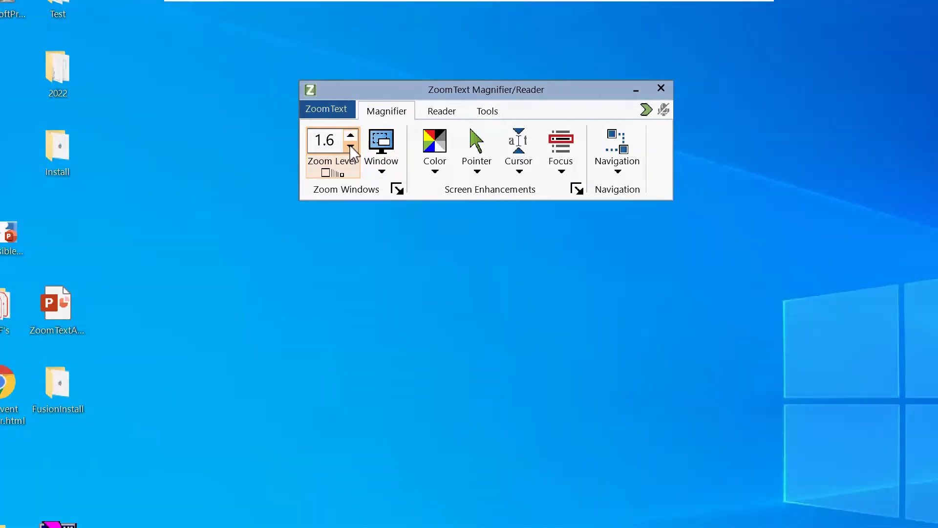
Toggle the ZoomText color enhancement on and off again, and look through the available color schemes.
key("Caps_Lock+c")
key("Caps_Lock+c")
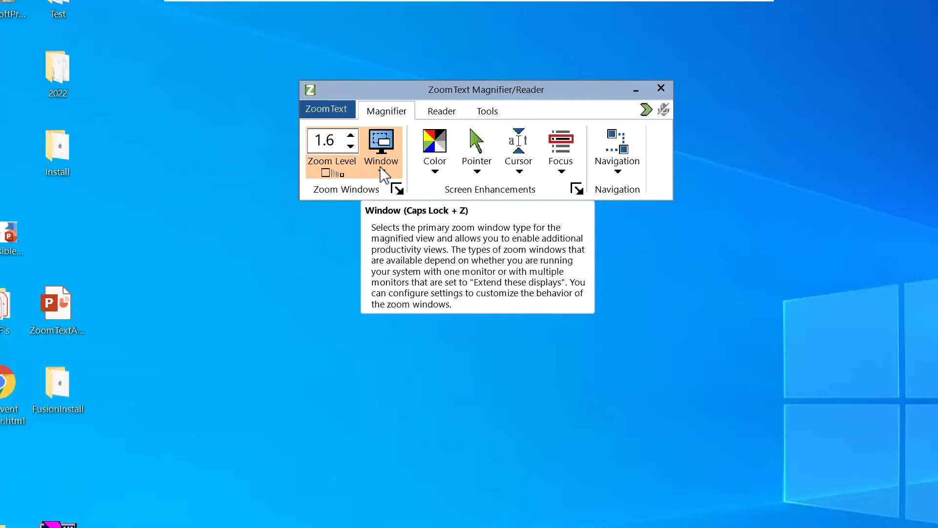
left_click(445, 138)
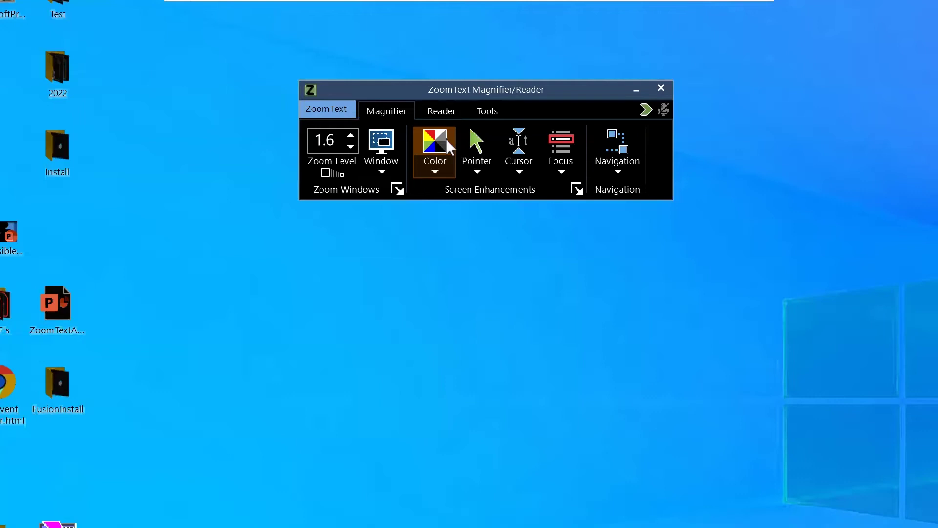
left_click(445, 137)
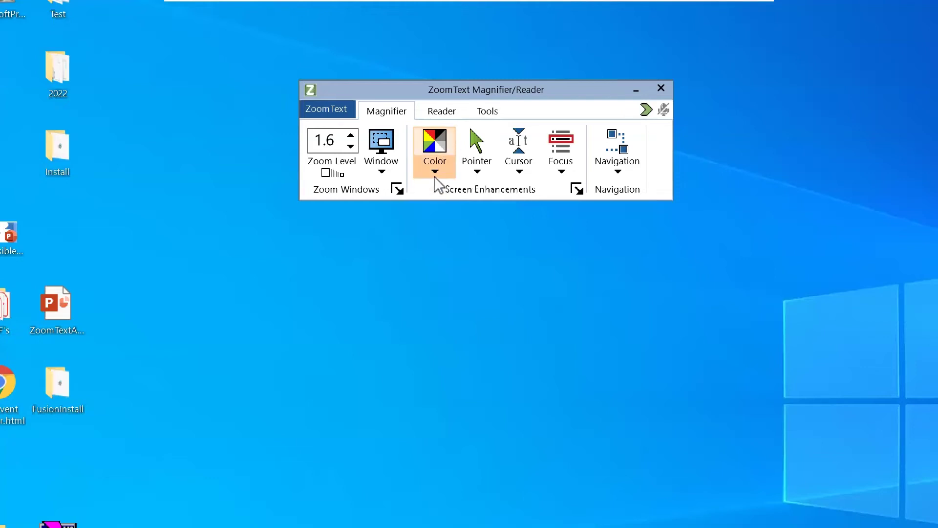
left_click(435, 177)
mouse_move(477, 207)
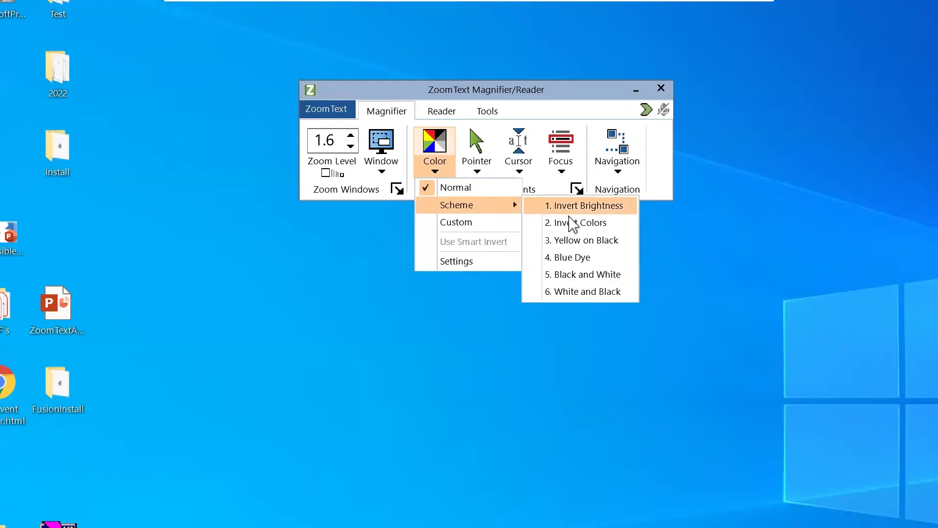
Set the zoom window type for multiple monitors to Zoom with 1x.
left_click(380, 178)
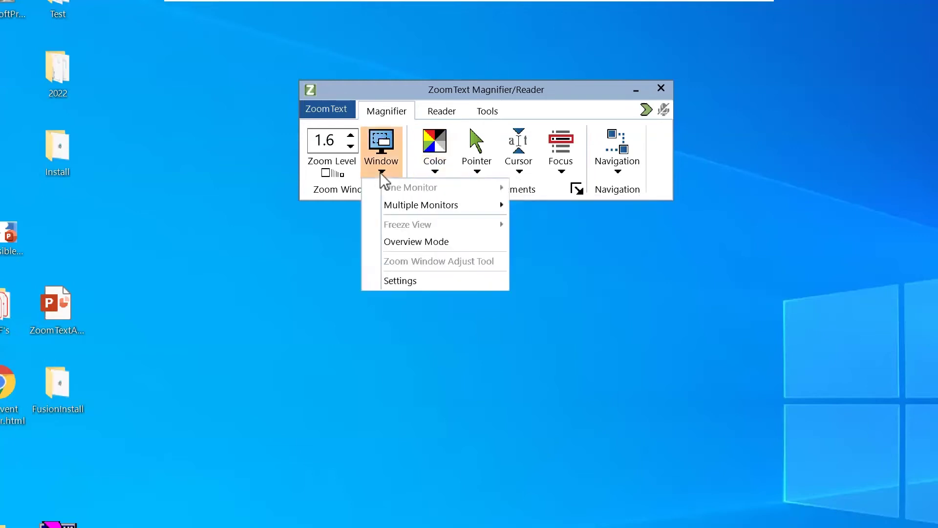
mouse_move(394, 205)
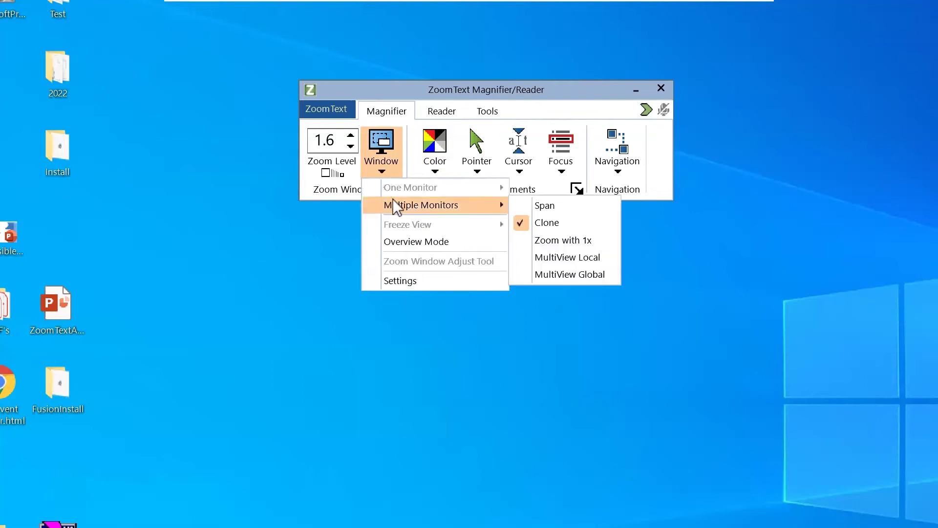
left_click(565, 240)
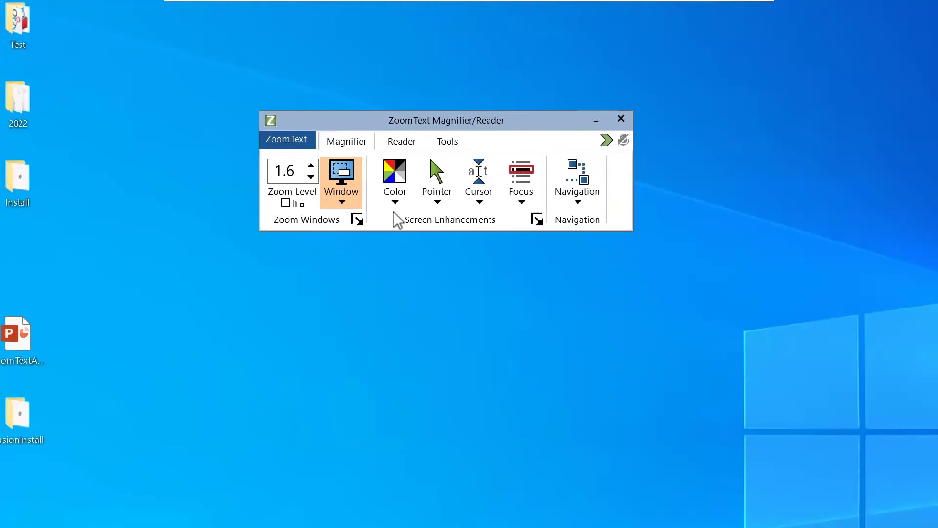
Adjust the zoom level of the magnified monitor up and down, ending at 2.
left_click(315, 166)
left_click(315, 166)
left_click(272, 155)
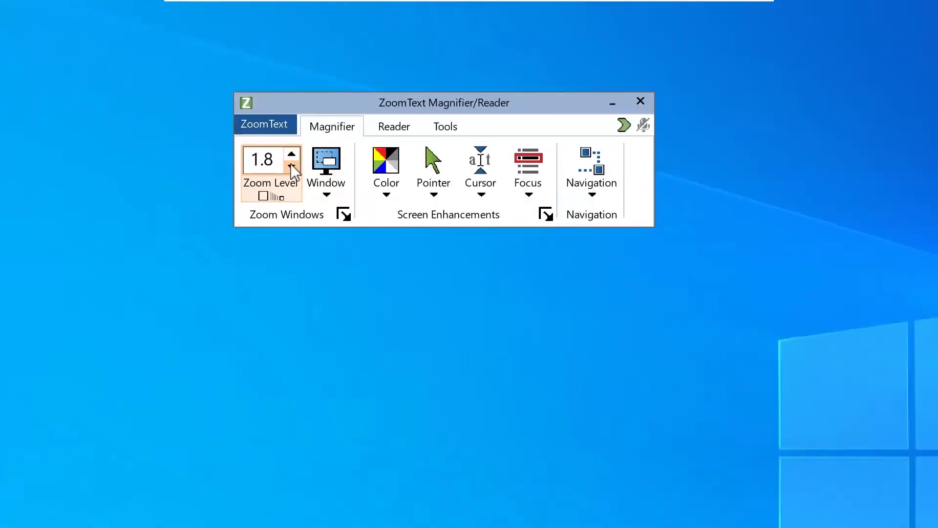
left_click(310, 176)
left_click(310, 168)
left_click(311, 168)
left_click(269, 148)
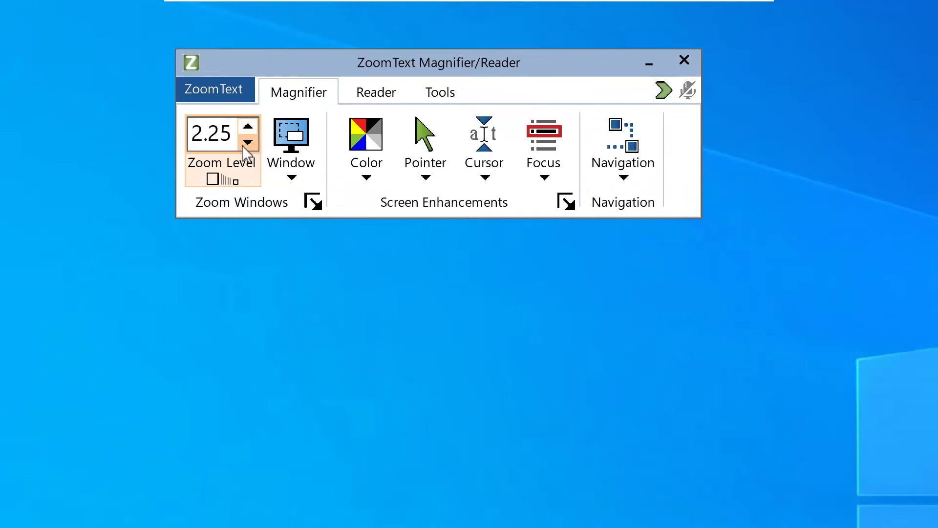
left_click(244, 143)
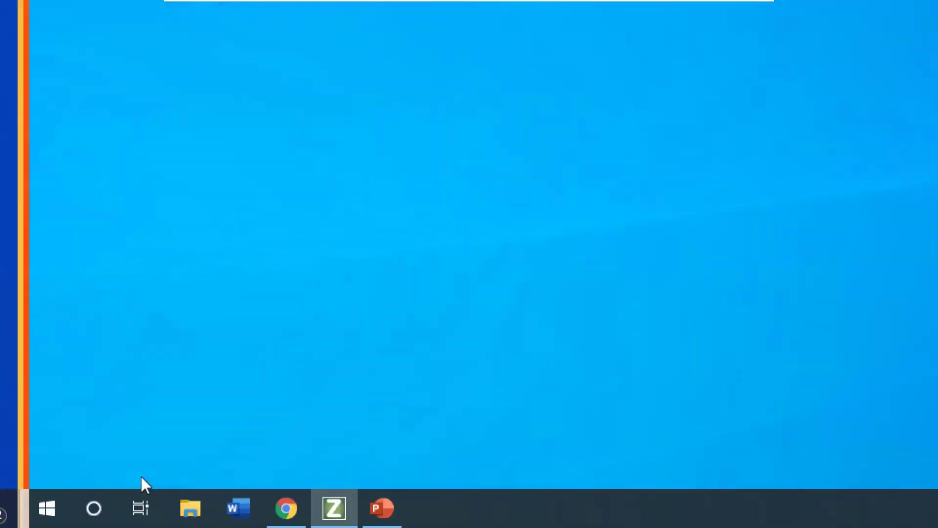
Switch to the Chrome window with the Freedom Scientific site, move it on the desktop and maximize it.
left_click(339, 507)
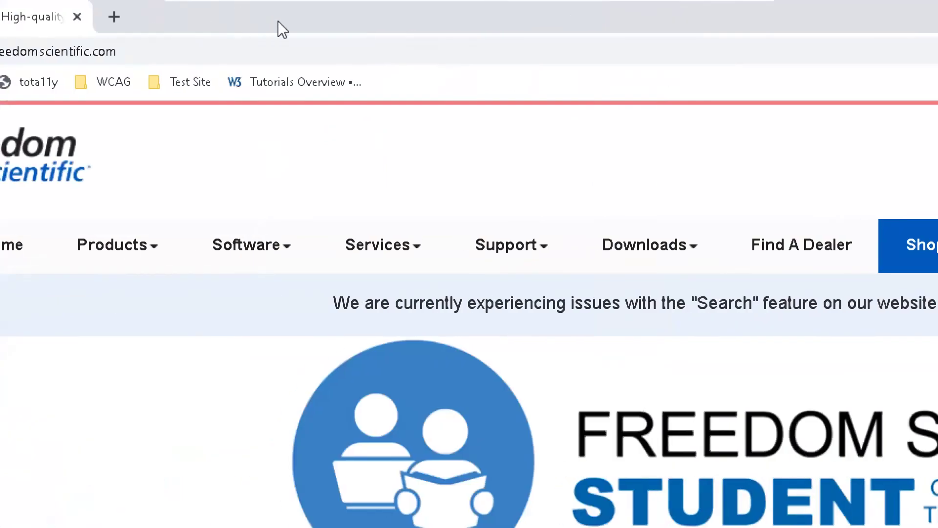
left_click_drag(277, 21, 796, 154)
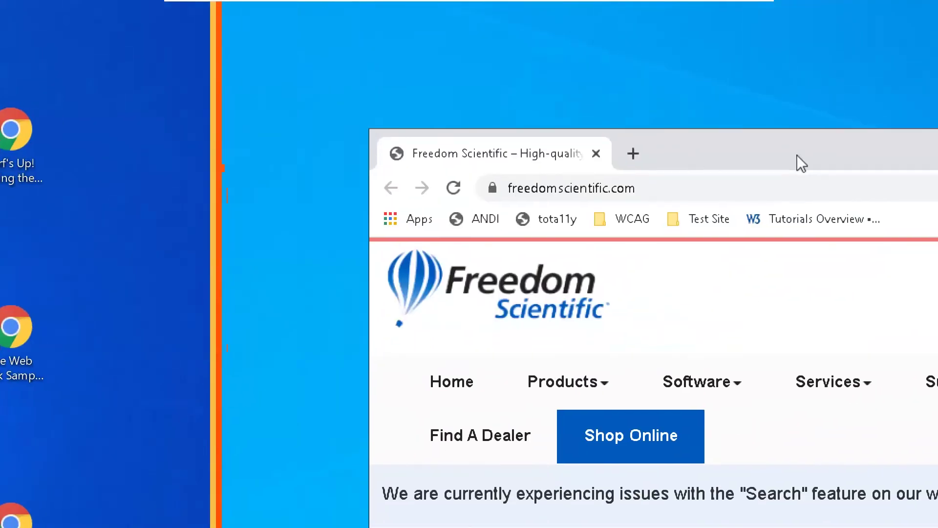
double_click(797, 155)
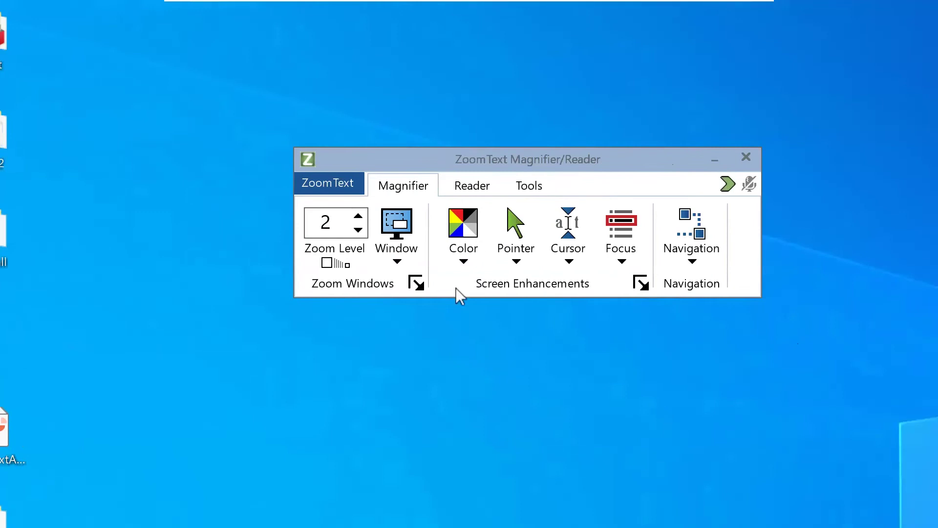
Set the zoom window type for multiple monitors to MultiView Local.
left_click(396, 270)
mouse_move(440, 305)
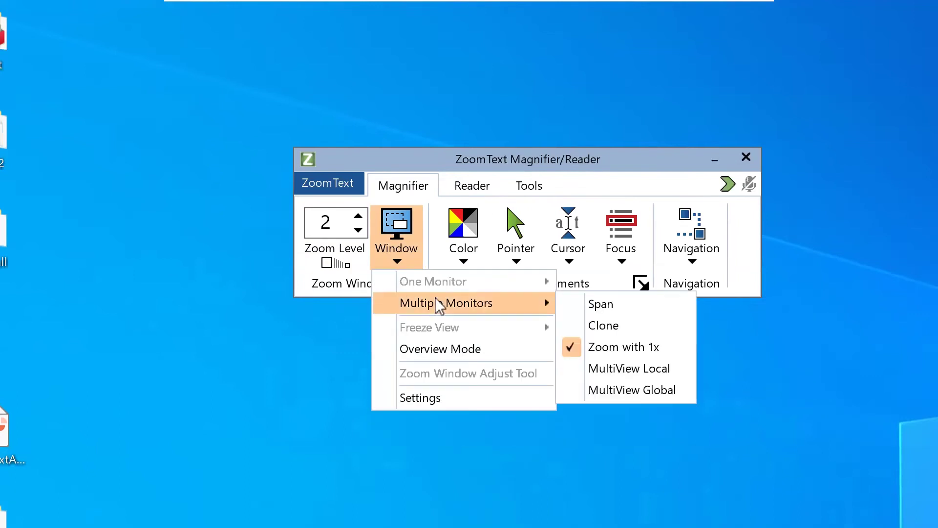
left_click(658, 372)
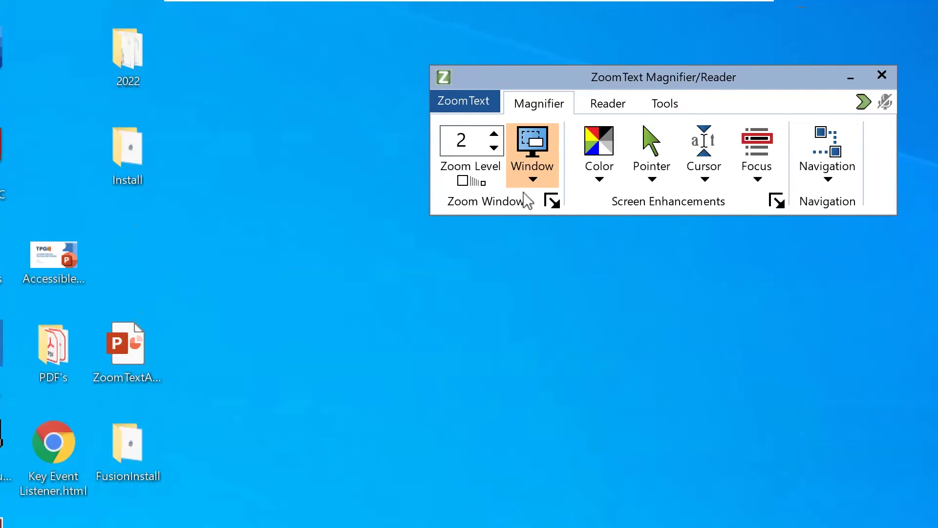
left_click(538, 186)
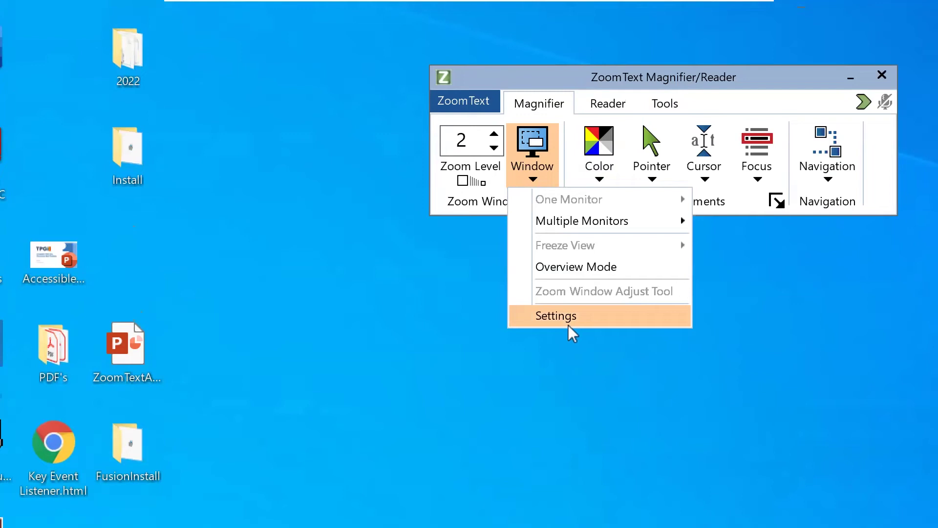
left_click(735, 381)
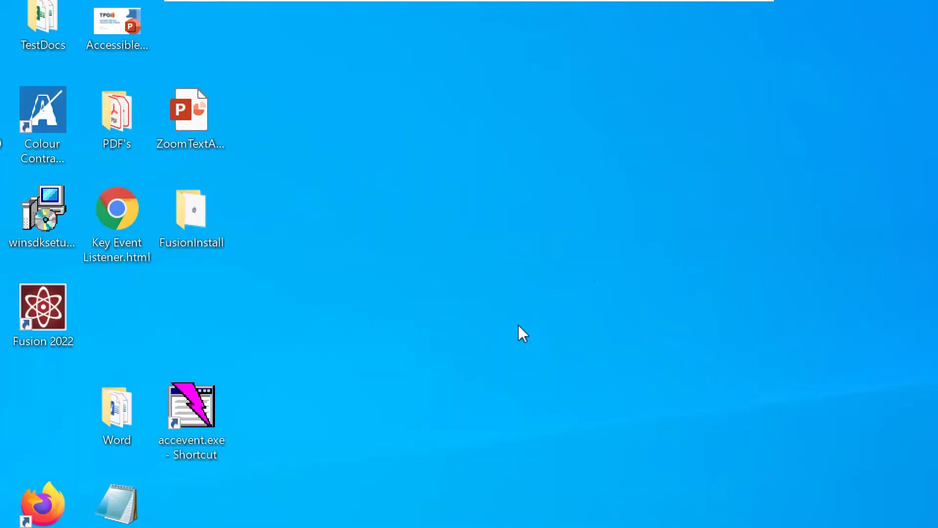
left_click(243, 507)
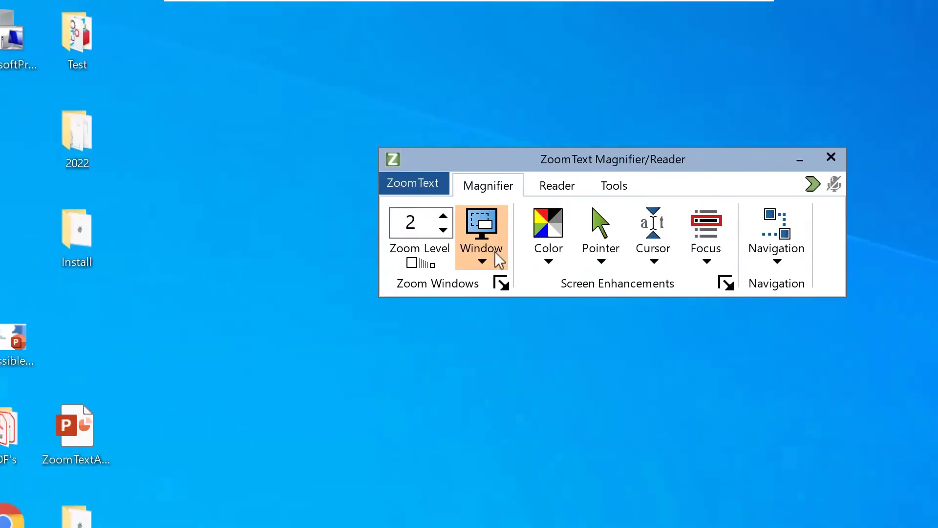
Change the multiple-monitor zoom window type to MultiView Global.
left_click(498, 259)
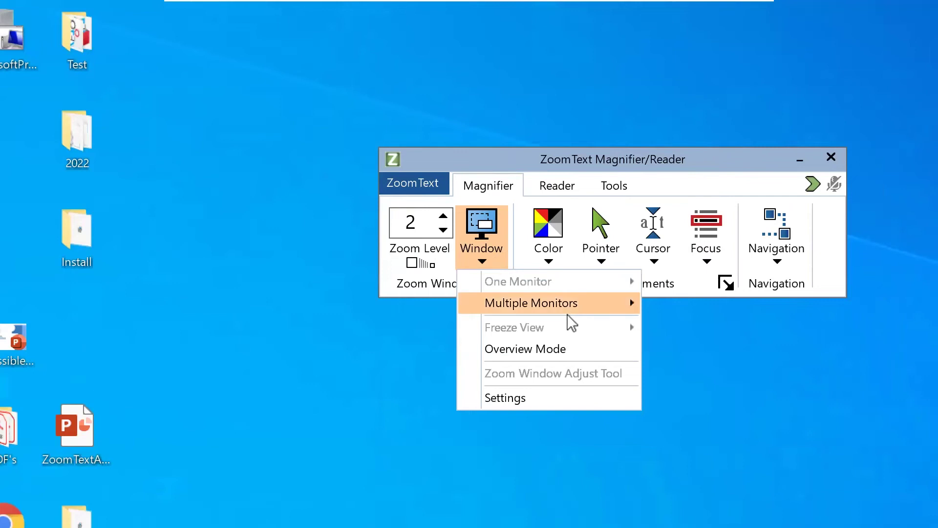
mouse_move(586, 309)
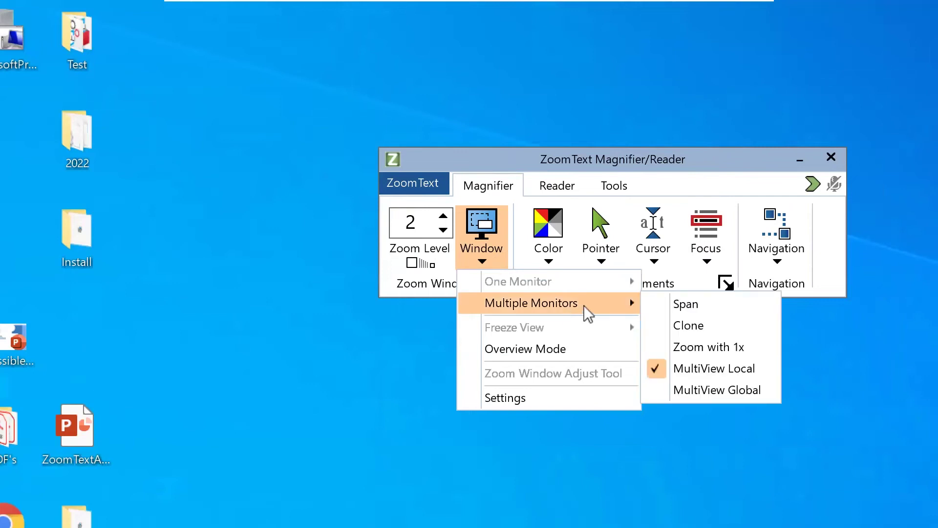
left_click(766, 397)
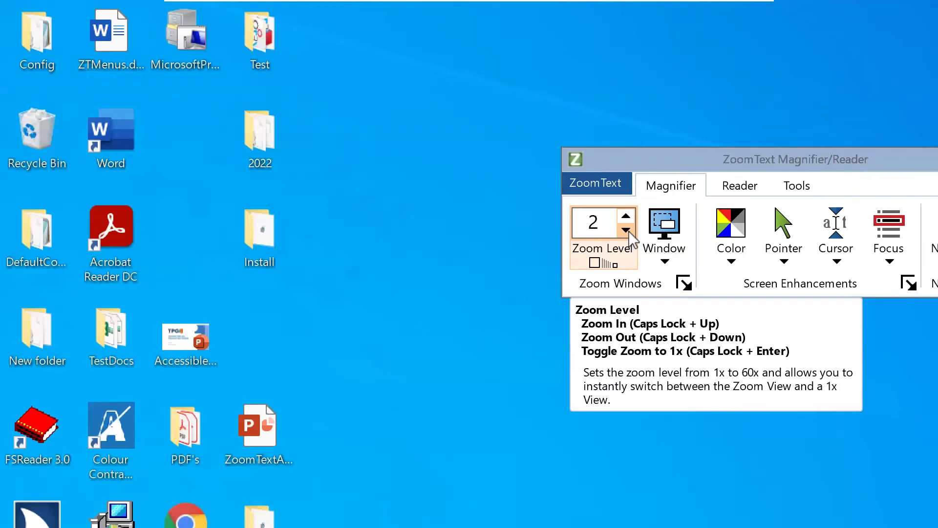
Open the Zoom Window Settings and choose MultiView Local as the window type for multiple monitors.
left_click(678, 261)
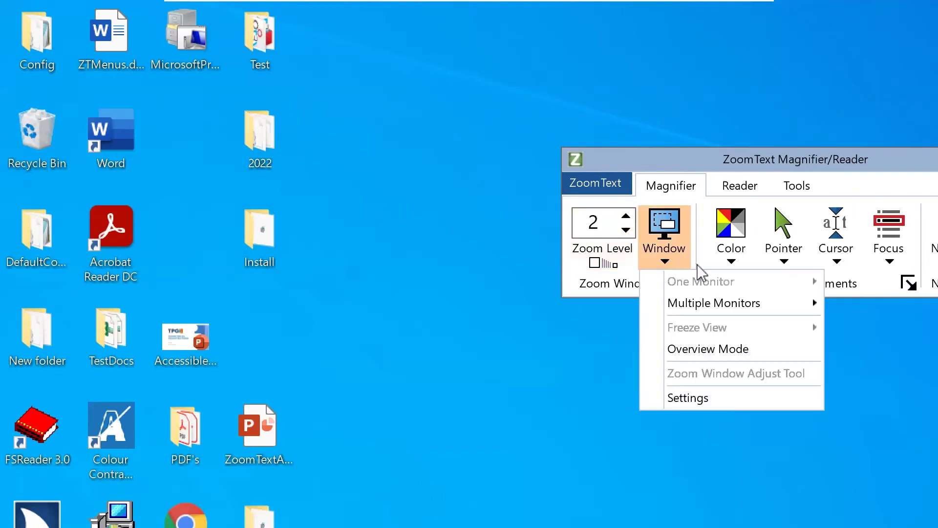
left_click(704, 397)
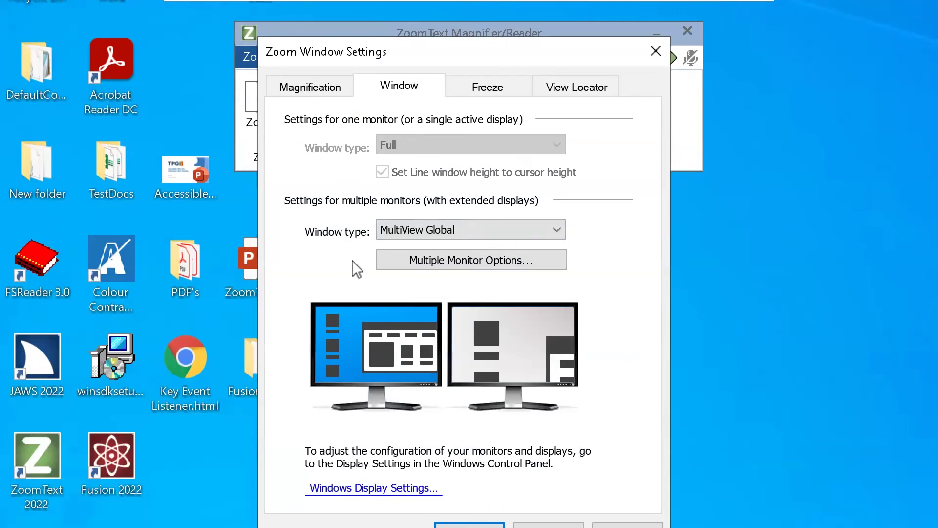
left_click(470, 233)
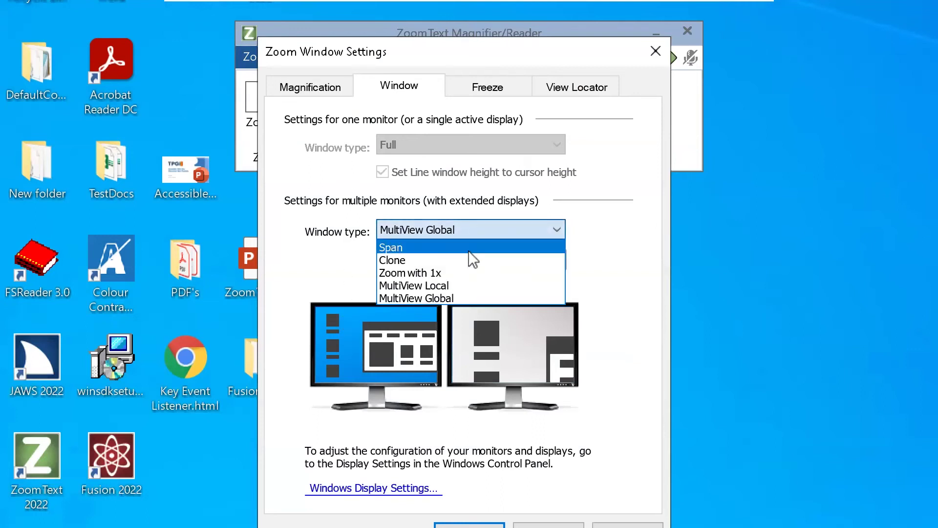
left_click(430, 286)
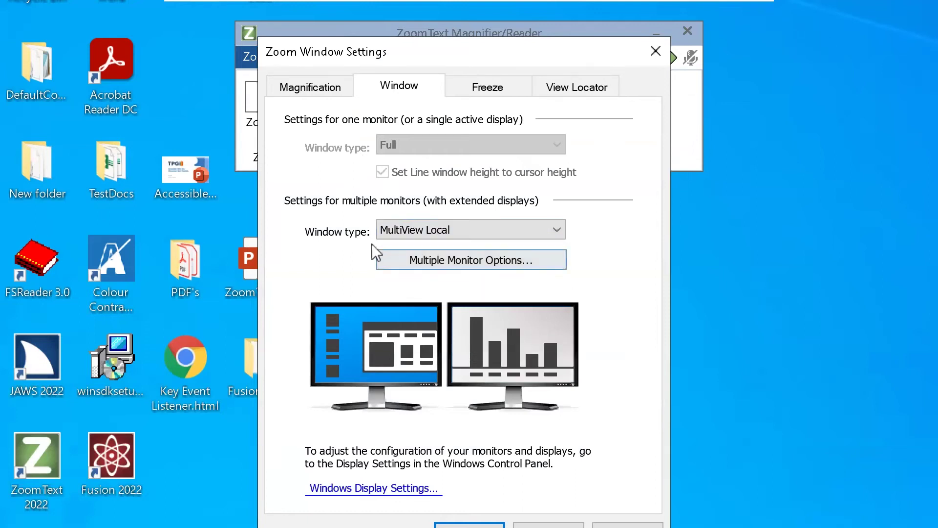
In the Multiple Monitor Options, turn off the border pointer delay, border marker and sound cues, and keep MultiView views at the same magnification level.
left_click(436, 259)
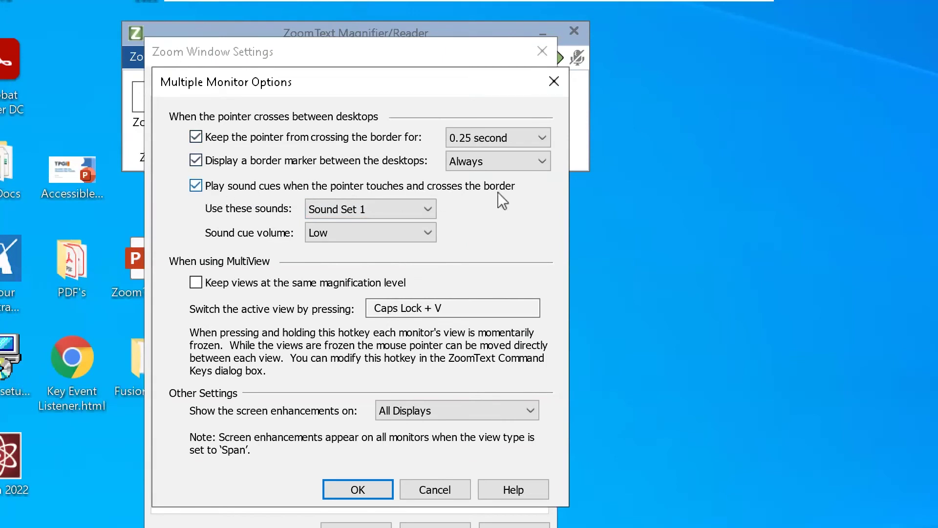
left_click(196, 186)
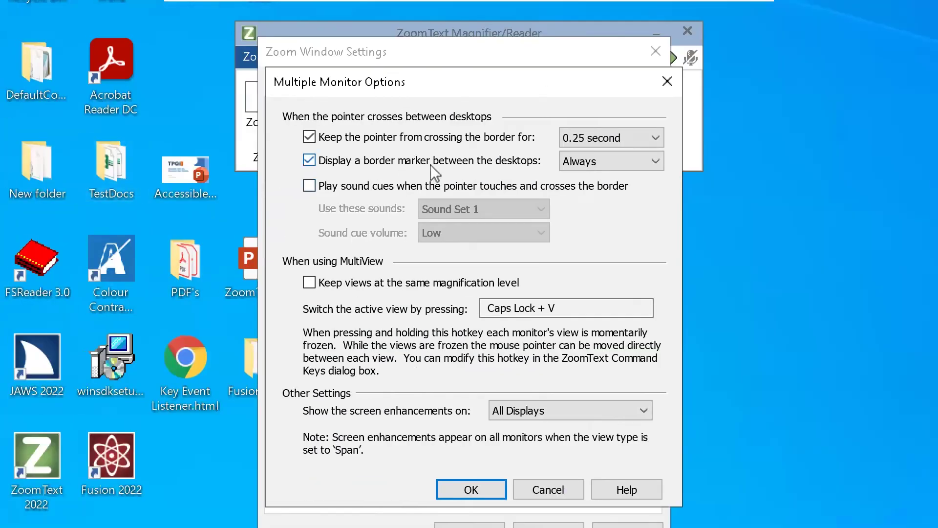
left_click(365, 160)
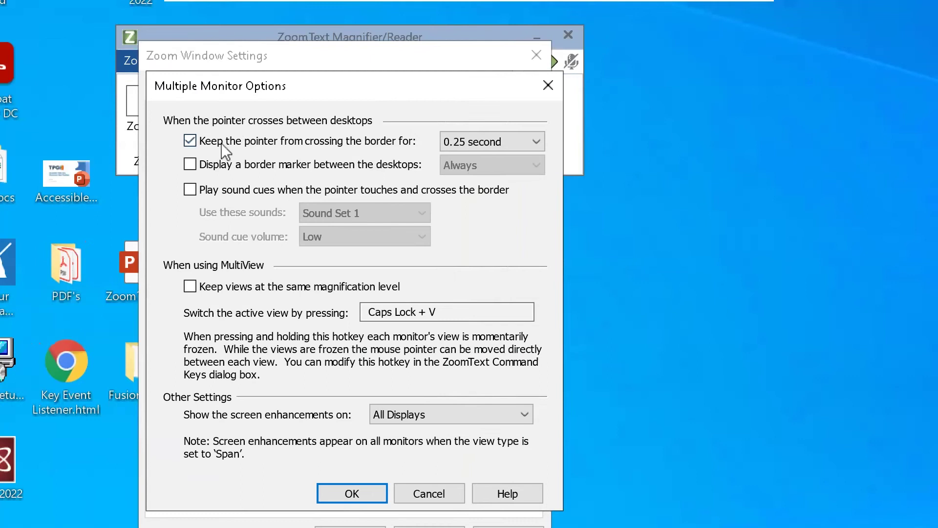
left_click(145, 142)
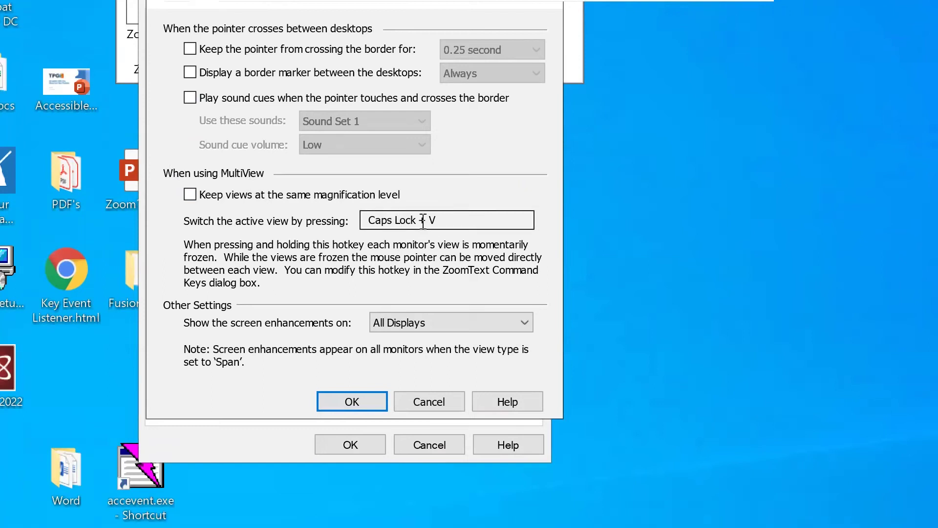
left_click(271, 195)
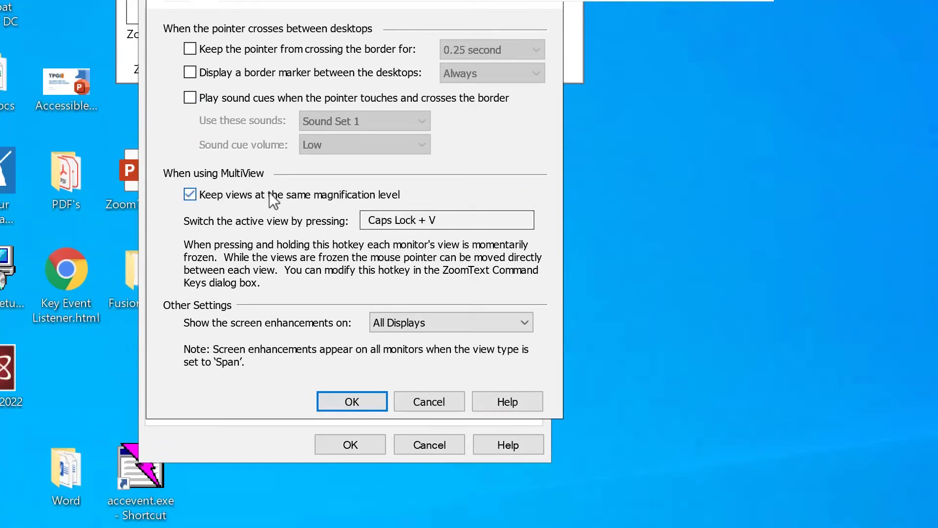
Turn off matching magnification for MultiView views, set screen enhancements to show on Main Display, and discard the zoom window changes.
left_click(269, 194)
left_click(446, 323)
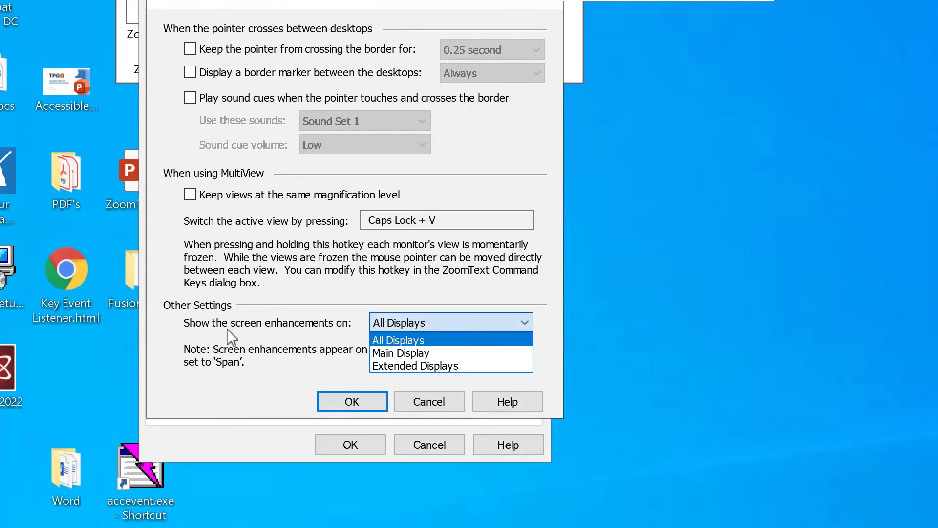
left_click(424, 353)
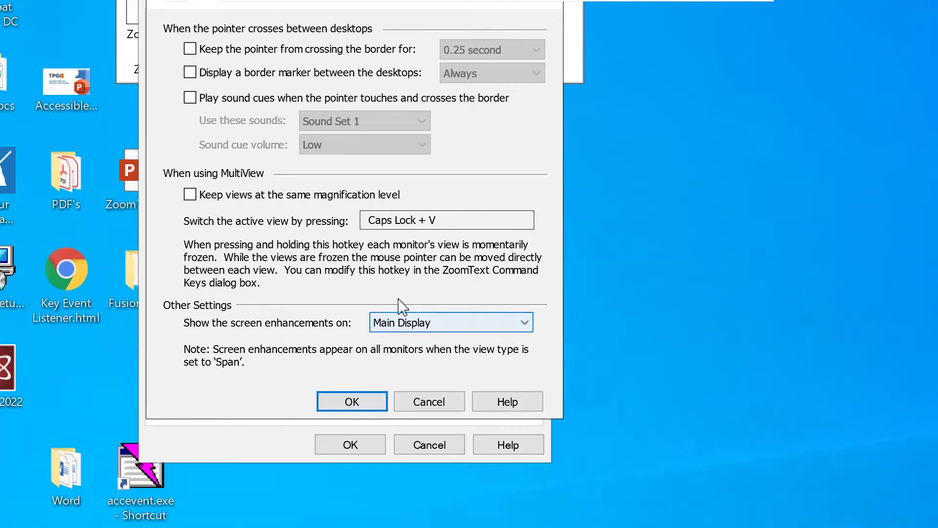
left_click(423, 394)
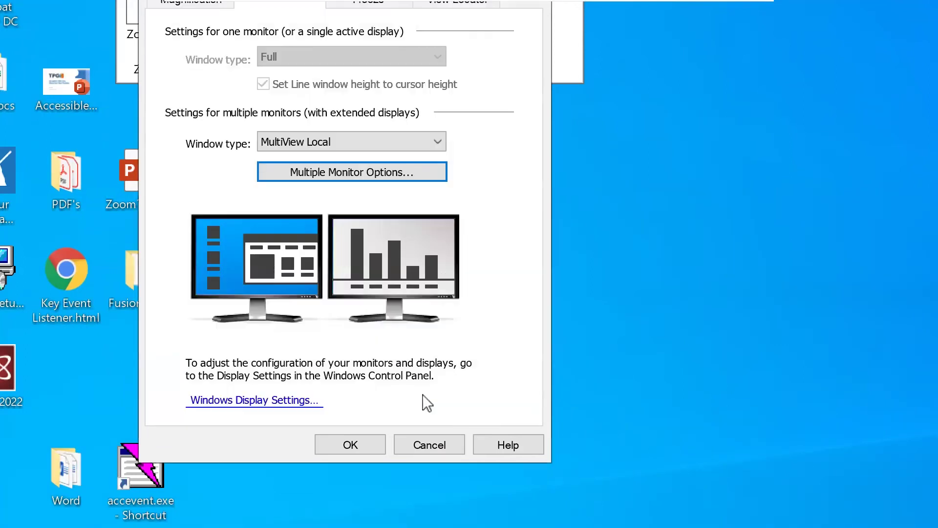
left_click(429, 447)
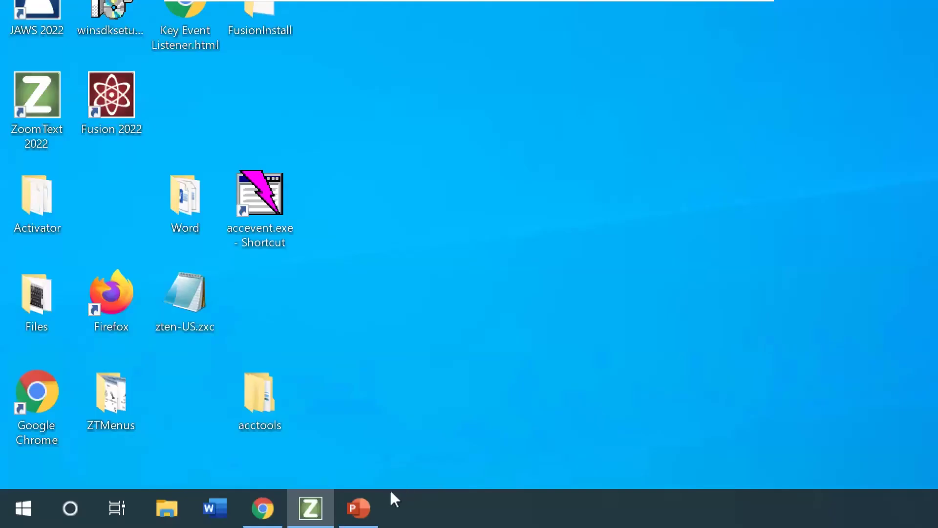
Switch to the ZoomTextAndPowerPoint.pptx presentation in PowerPoint and bring up its Slide Show options.
left_click(359, 508)
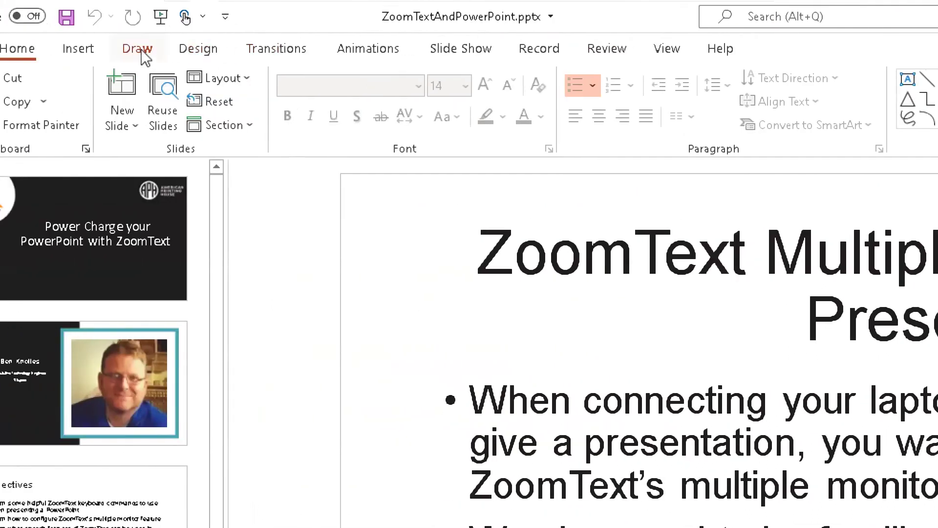
left_click(491, 58)
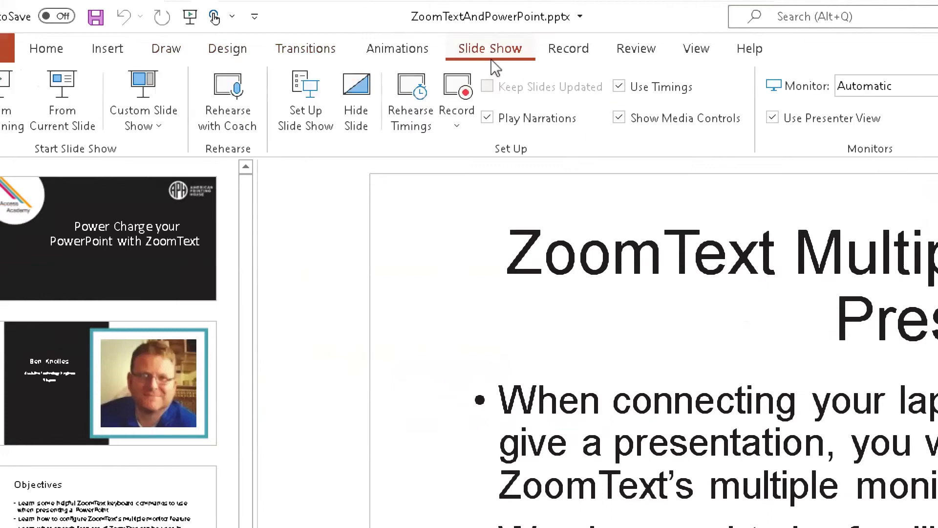